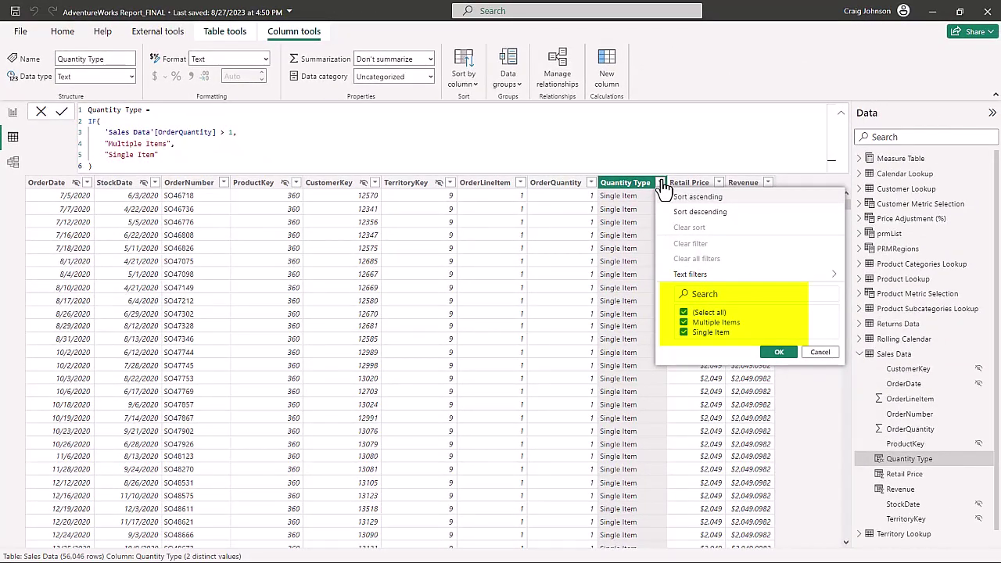
Add a calculated column to the Sales Data table and name it Item Expensive, with its expression starting on a second line
{"action": "left_click", "coordinate": [821, 352]}
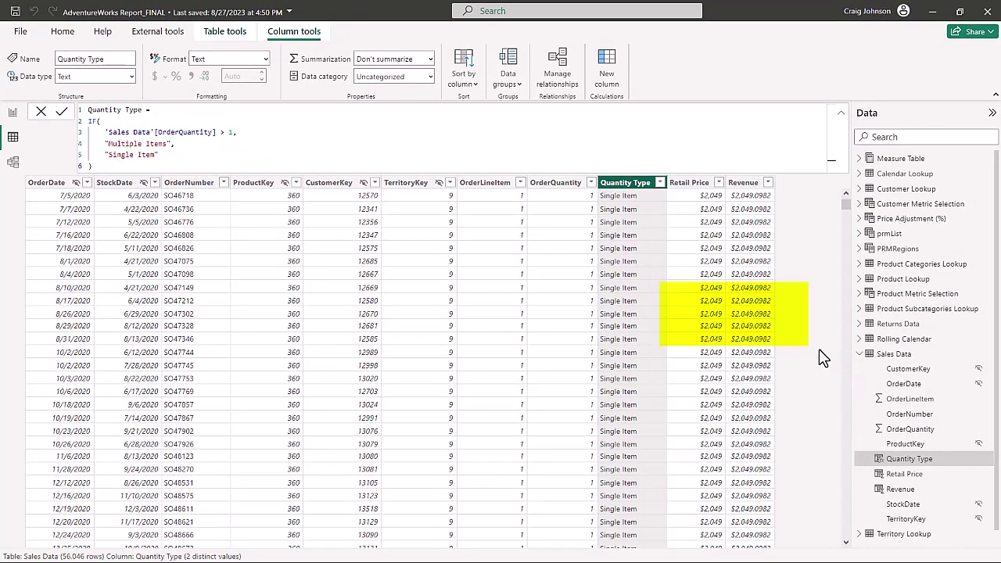
{"action": "left_click", "coordinate": [842, 114]}
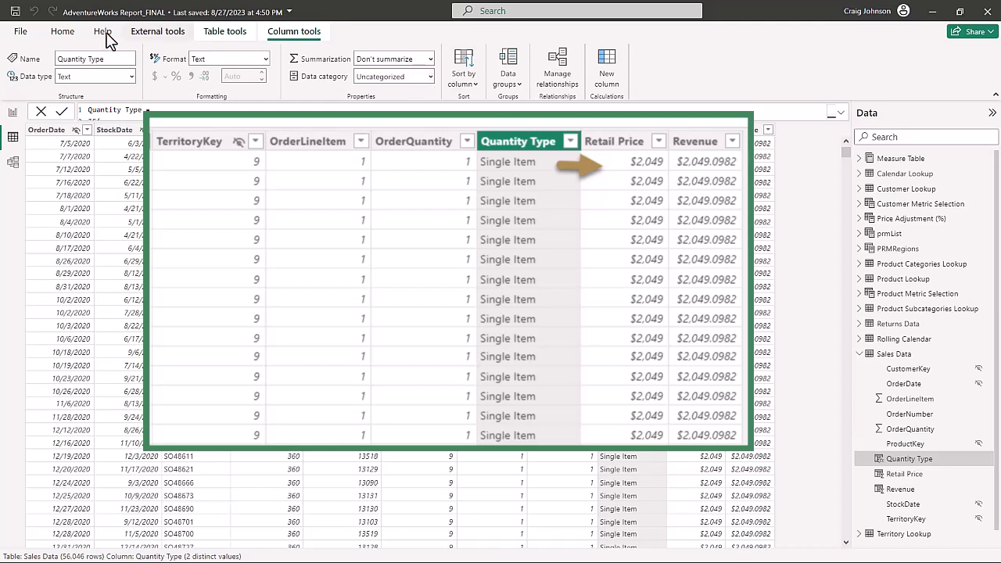
{"action": "left_click", "coordinate": [226, 36]}
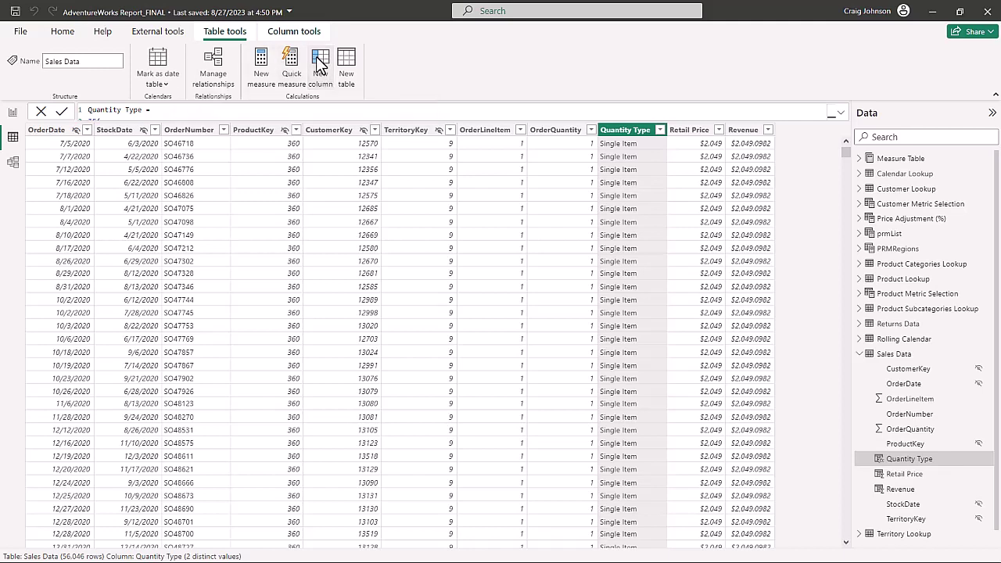
{"action": "left_click", "coordinate": [322, 72]}
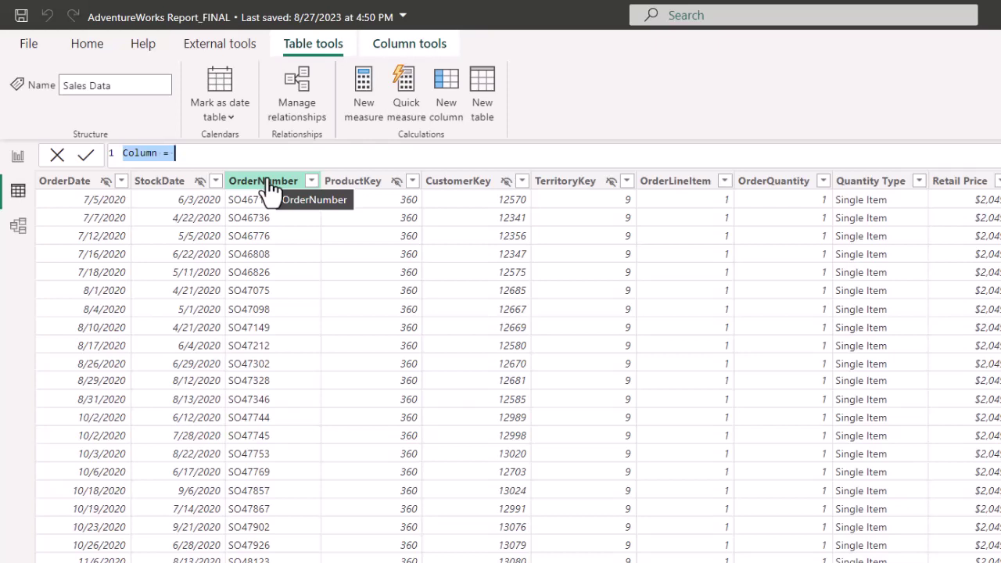
{"action": "key", "text": "BackSpace"}
{"action": "type", "text": "kI"}
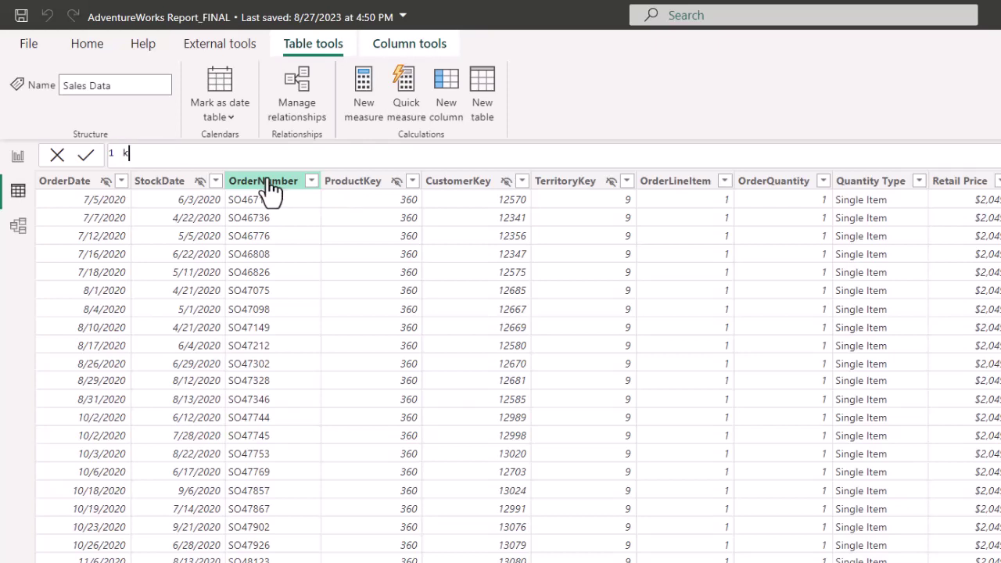
{"action": "key", "text": "BackSpace"}
{"action": "key", "text": "BackSpace"}
{"action": "type", "text": "Item Expensive ="}
{"action": "key", "text": "shift+Return"}
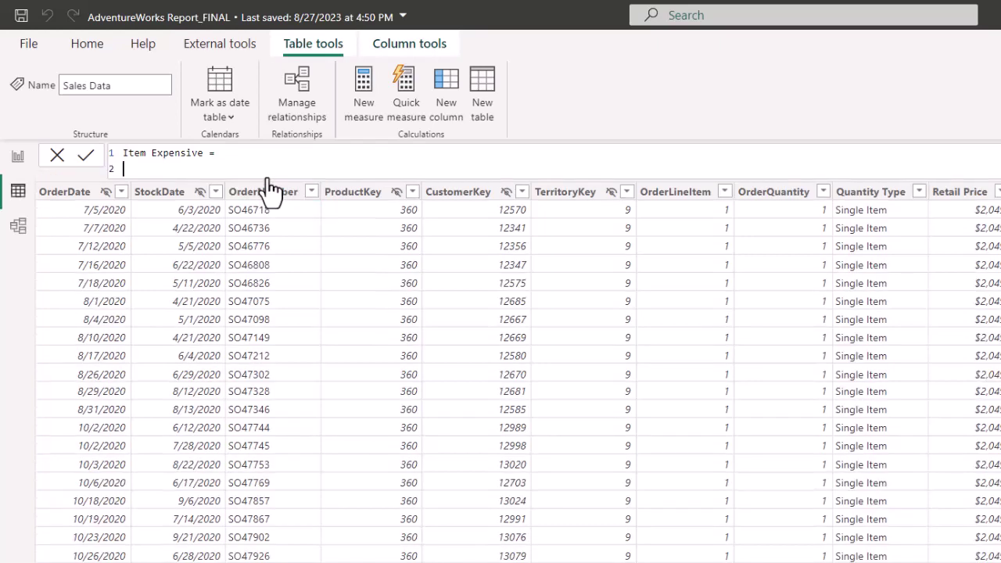
Enter an IF test for 'Sales Data'[Retail Price] > 999.99 that returns "Expensive" when true
{"action": "type", "text": "if"}
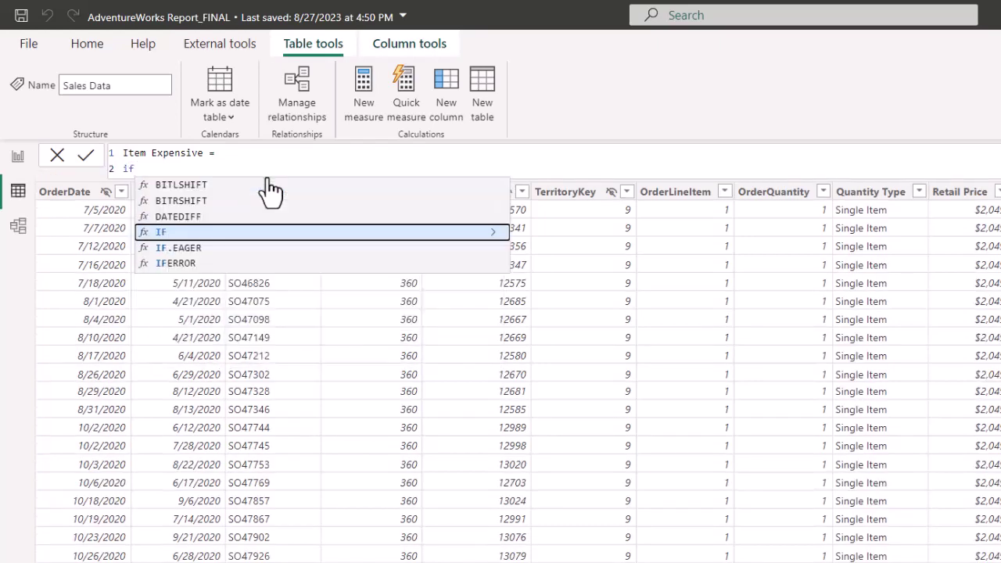
{"action": "key", "text": "Tab"}
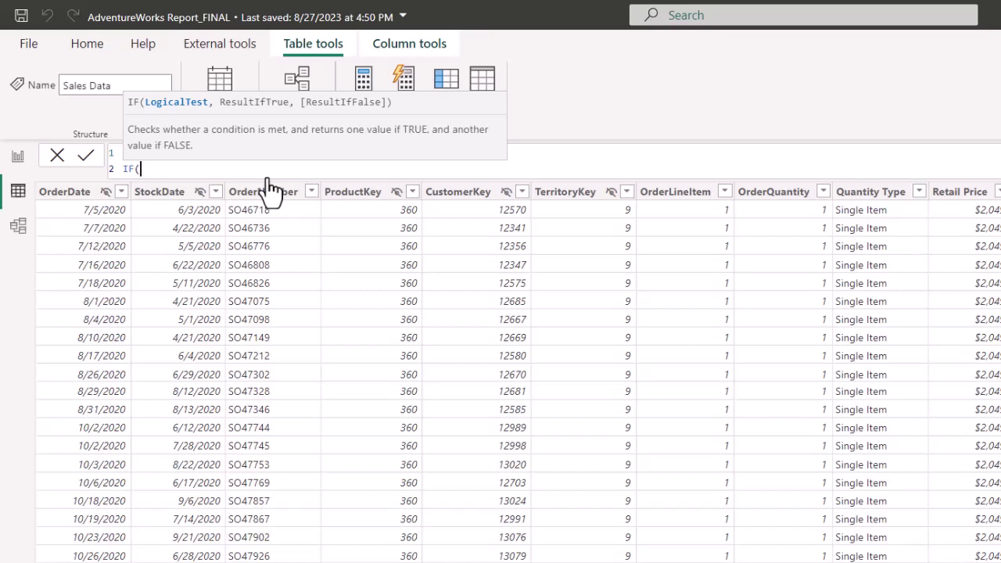
{"action": "type", "text": "reta"}
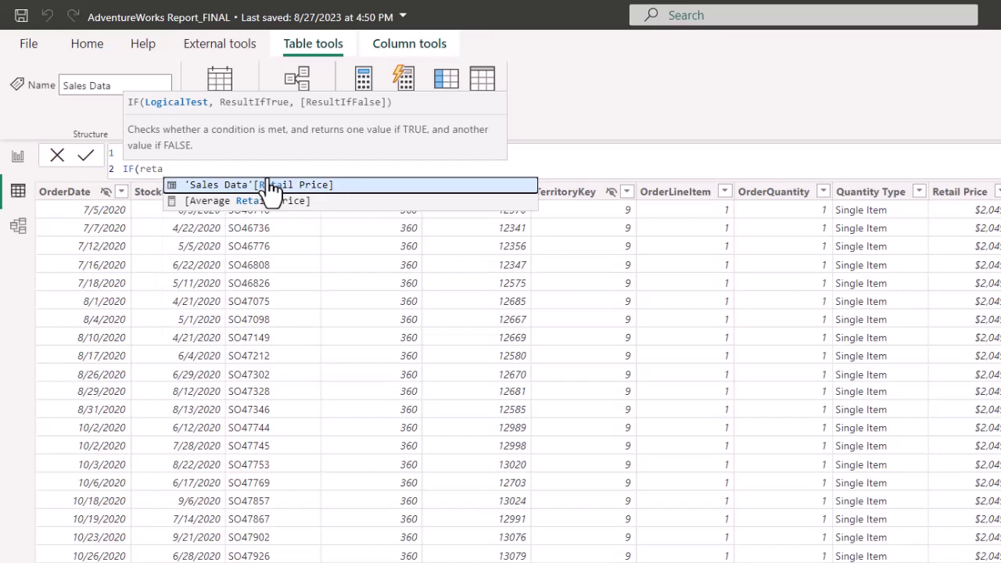
{"action": "left_click", "coordinate": [269, 187]}
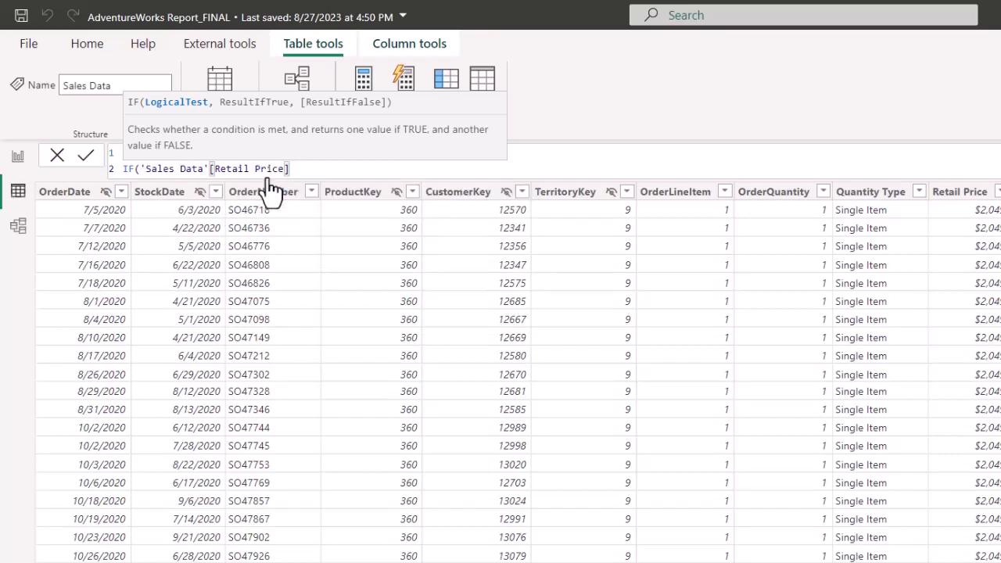
{"action": "type", "text": "> 999"}
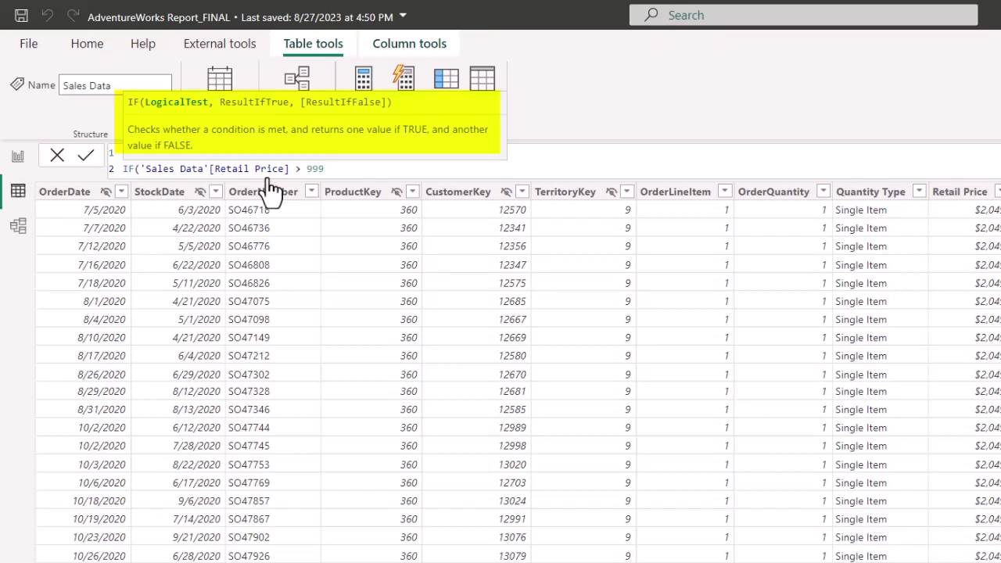
{"action": "type", "text": ".99, \"Expensive\""}
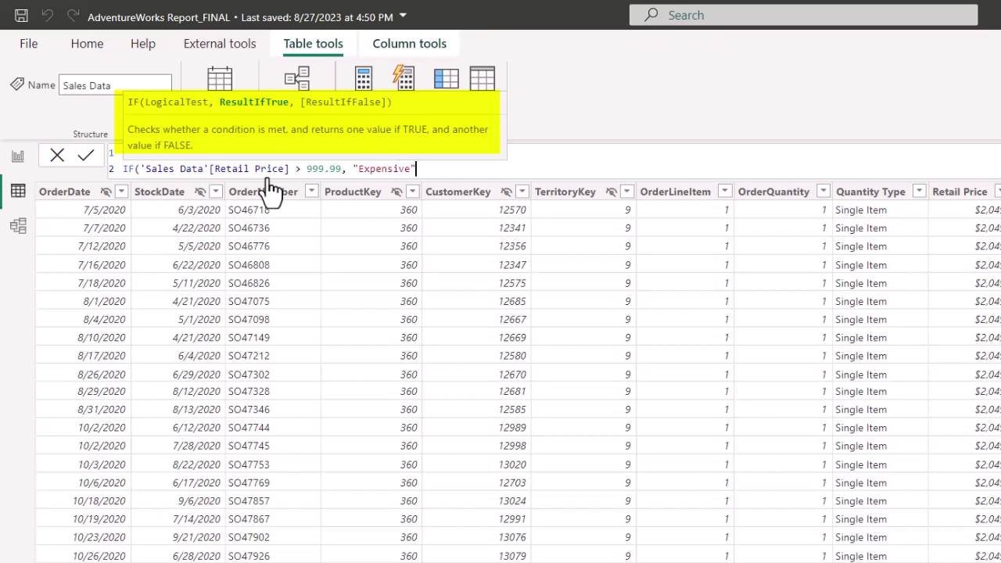
Finish the IF formula with "Least Expensive" as the false result and commit the column
{"action": "type", "text": ","}
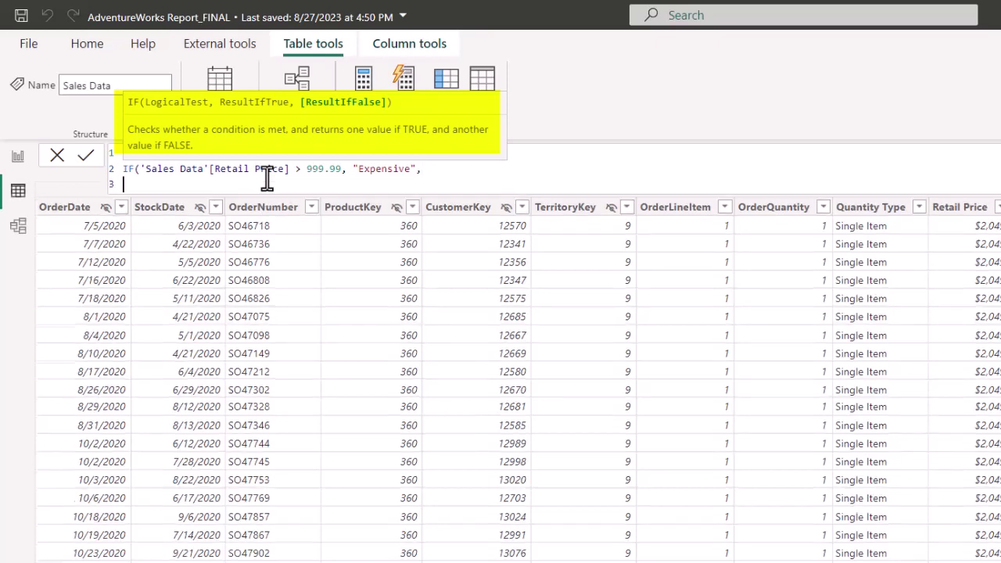
{"action": "type", "text": "\"Least Expensive\""}
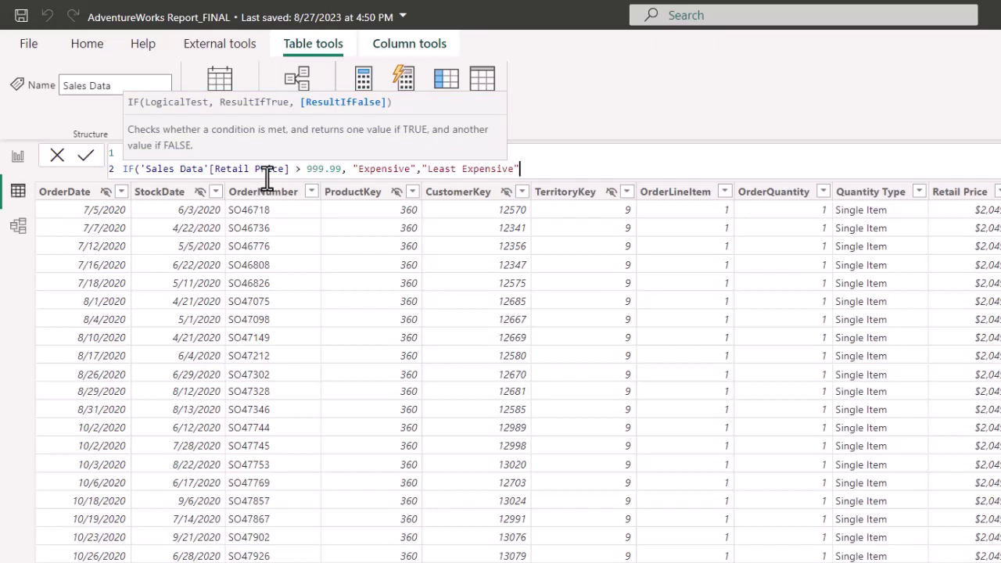
{"action": "type", "text": ")"}
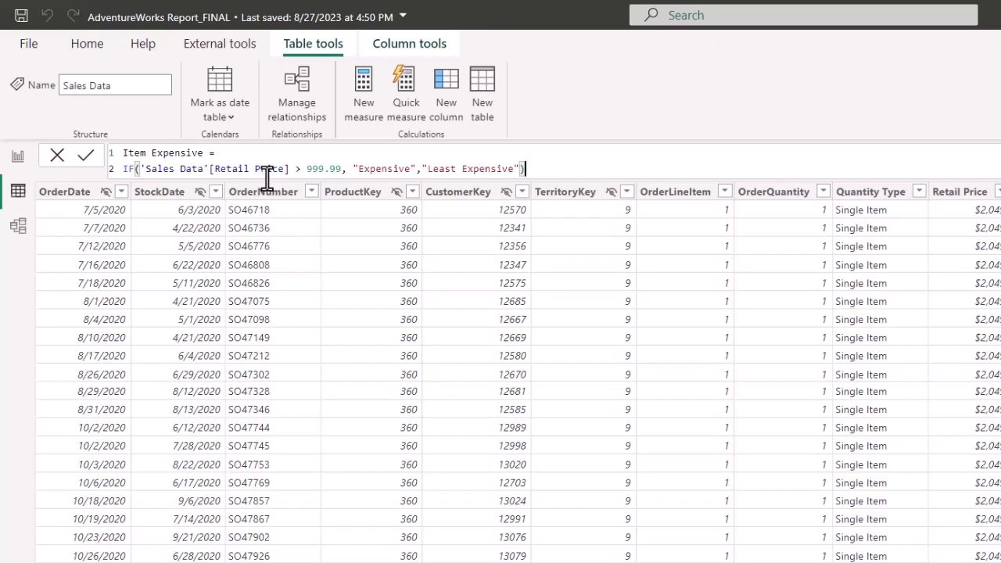
{"action": "key", "text": "Return"}
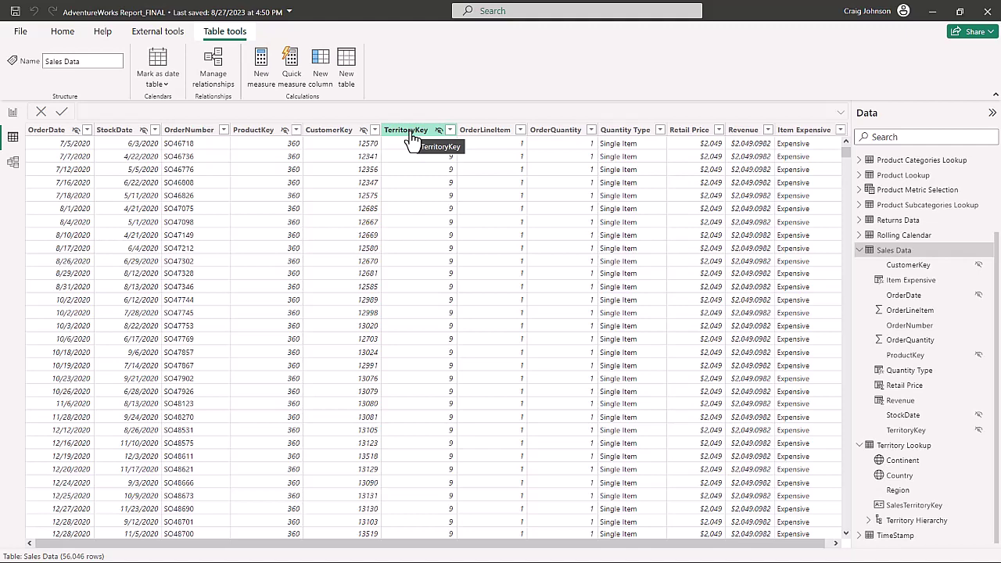
Check the TerritoryKey column's distinct filter values, and start another calculated column named Single Australia
{"action": "left_click", "coordinate": [451, 129]}
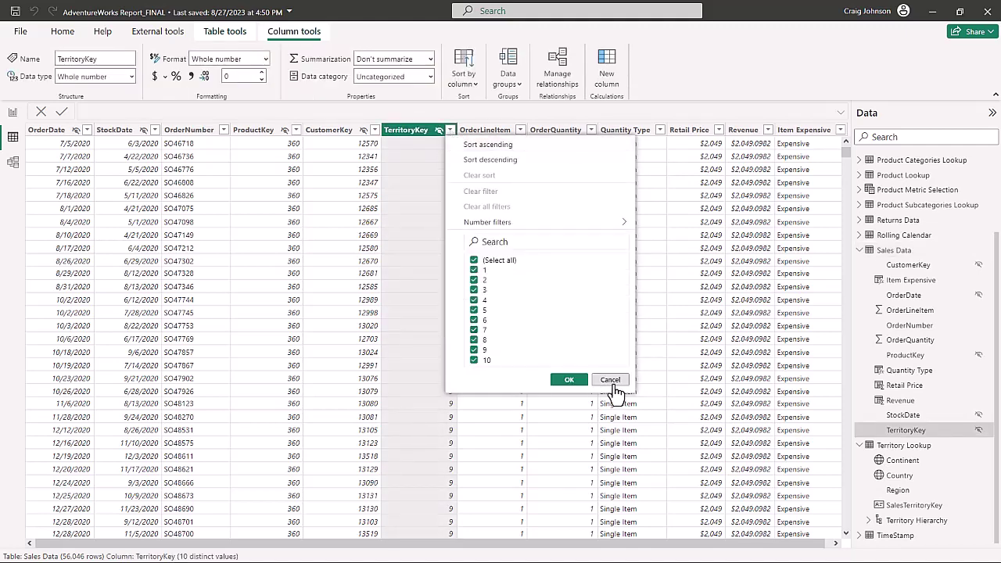
{"action": "left_click", "coordinate": [609, 381]}
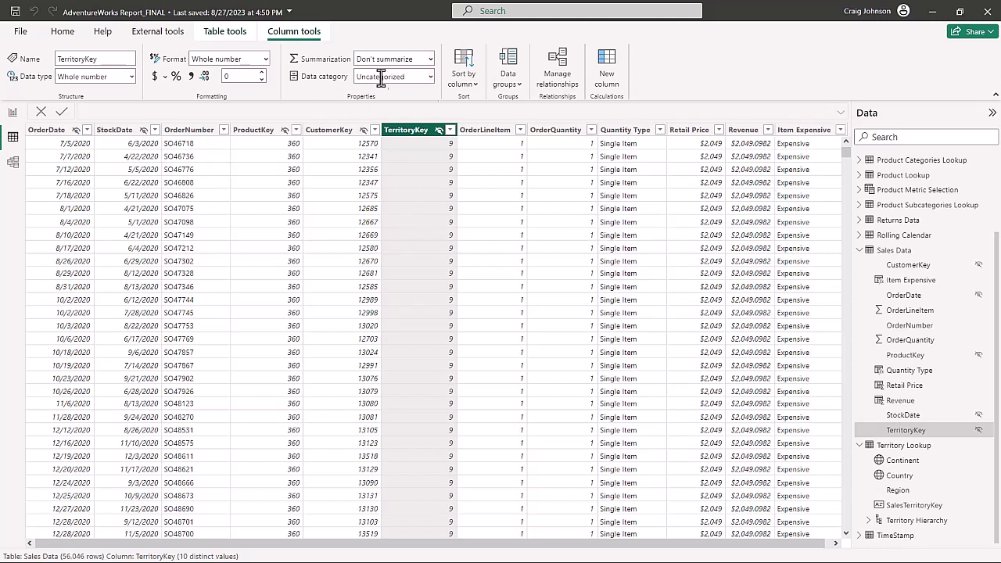
{"action": "left_click", "coordinate": [608, 78]}
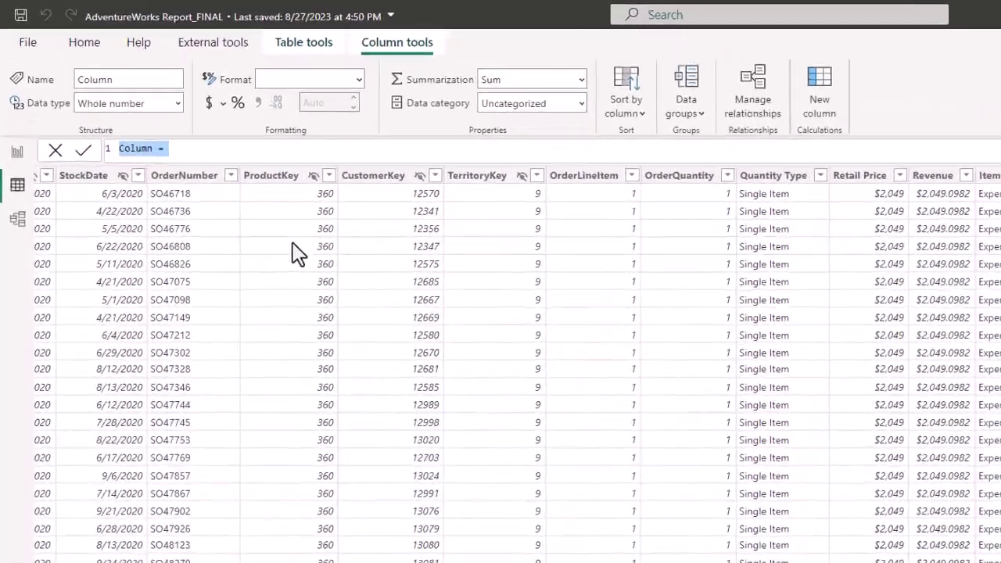
{"action": "type", "text": "Single Au"}
{"action": "type", "text": "stralia ="}
{"action": "key", "text": "shift+Return"}
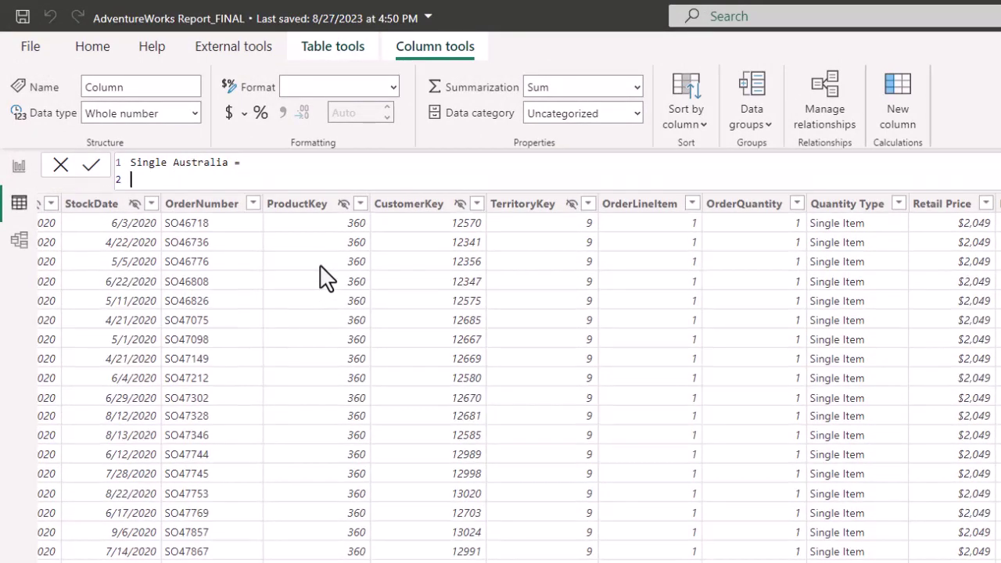
Open an IF formula with a nested AND whose first condition is 'Sales Data'[TerritoryKey] = 9
{"action": "type", "text": "if"}
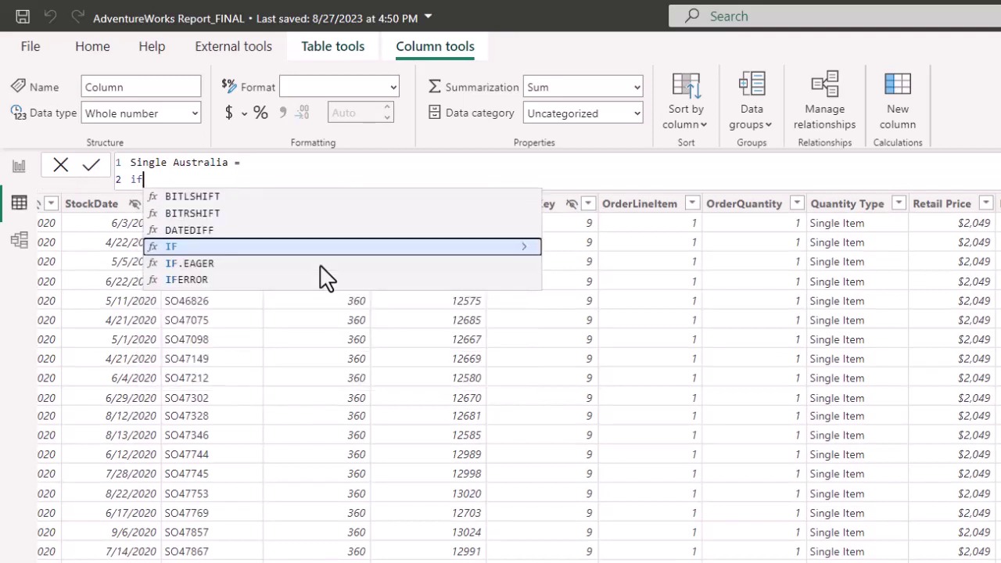
{"action": "type", "text": "("}
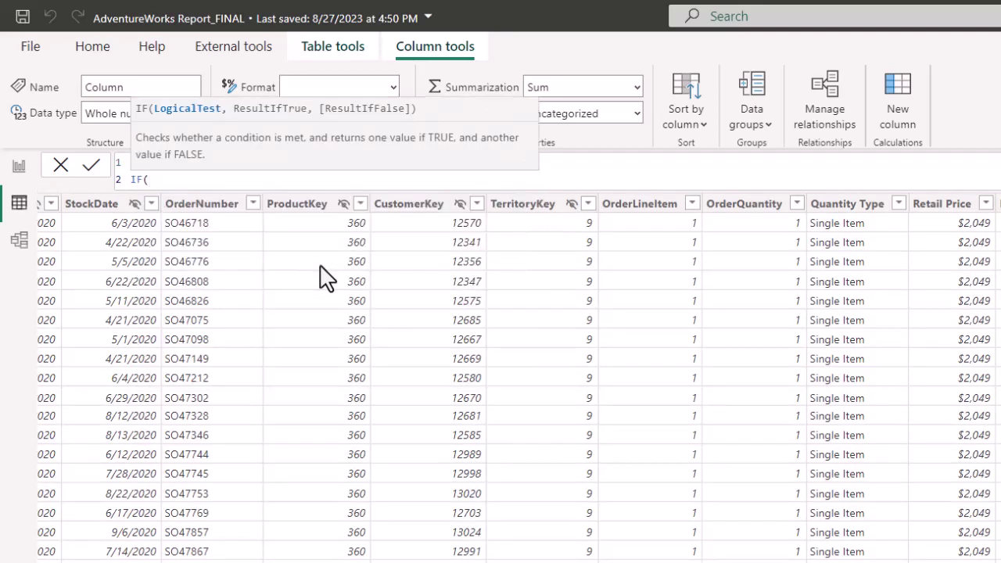
{"action": "type", "text": "and"}
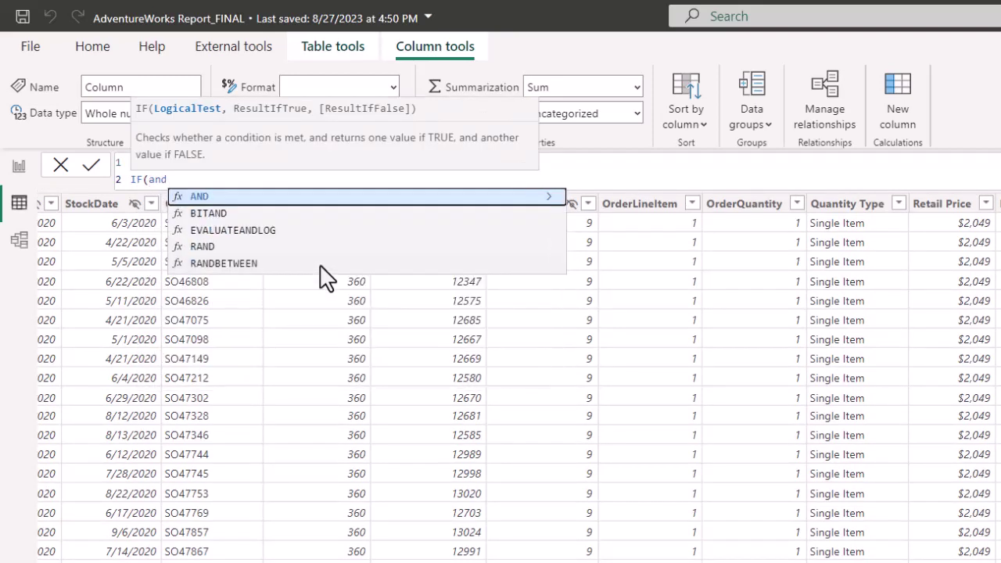
{"action": "type", "text": "("}
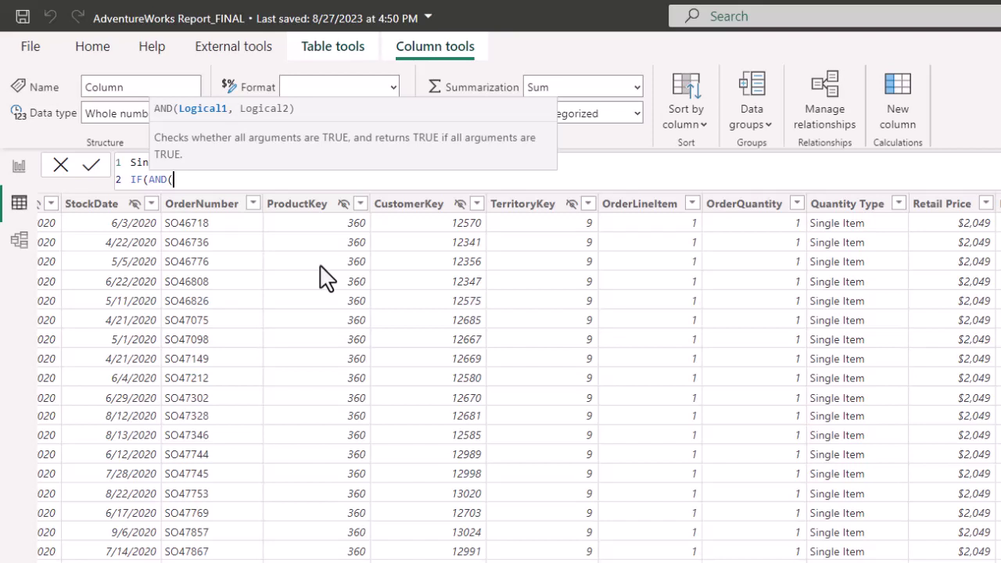
{"action": "type", "text": "terr"}
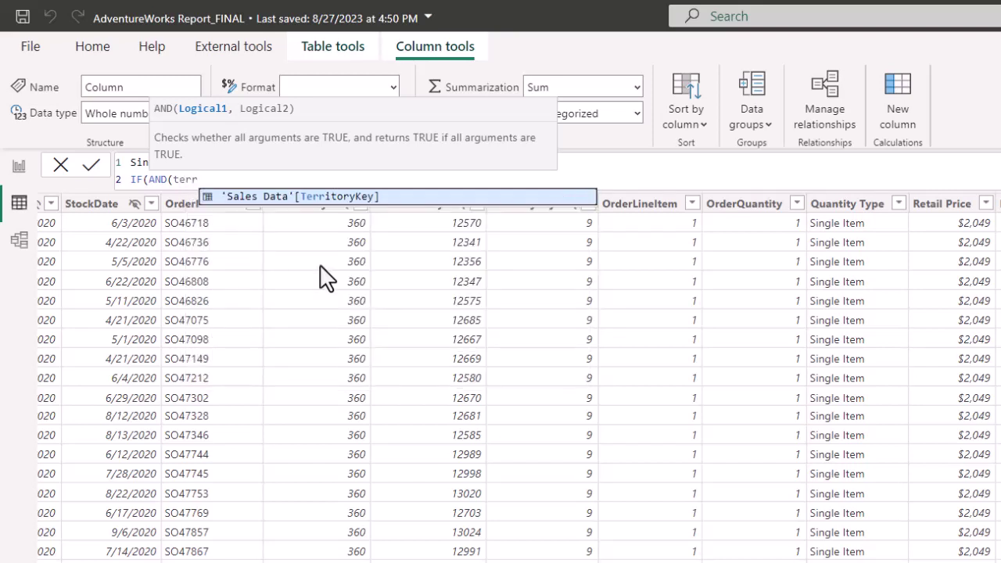
{"action": "key", "text": "Tab"}
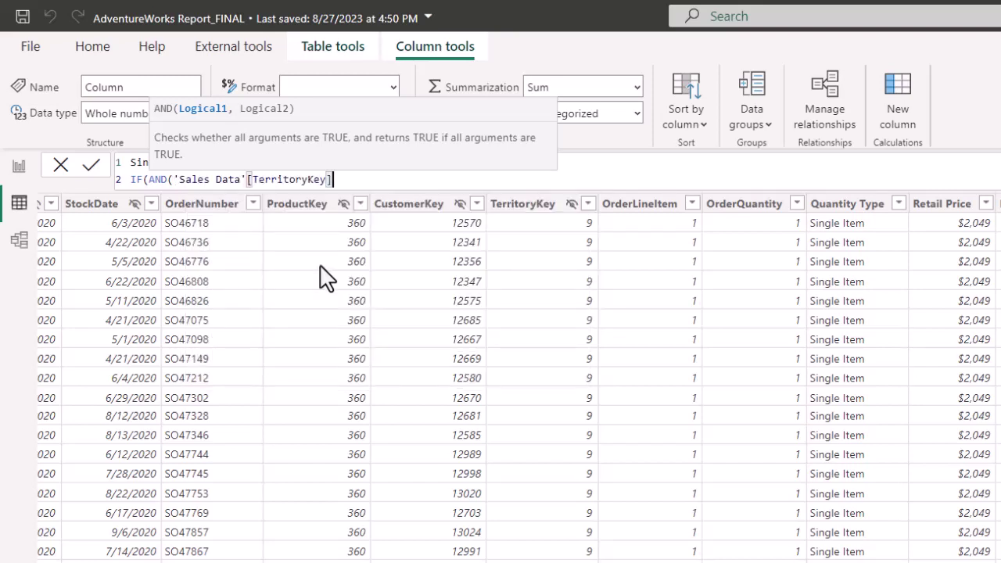
{"action": "type", "text": "= 9, order"}
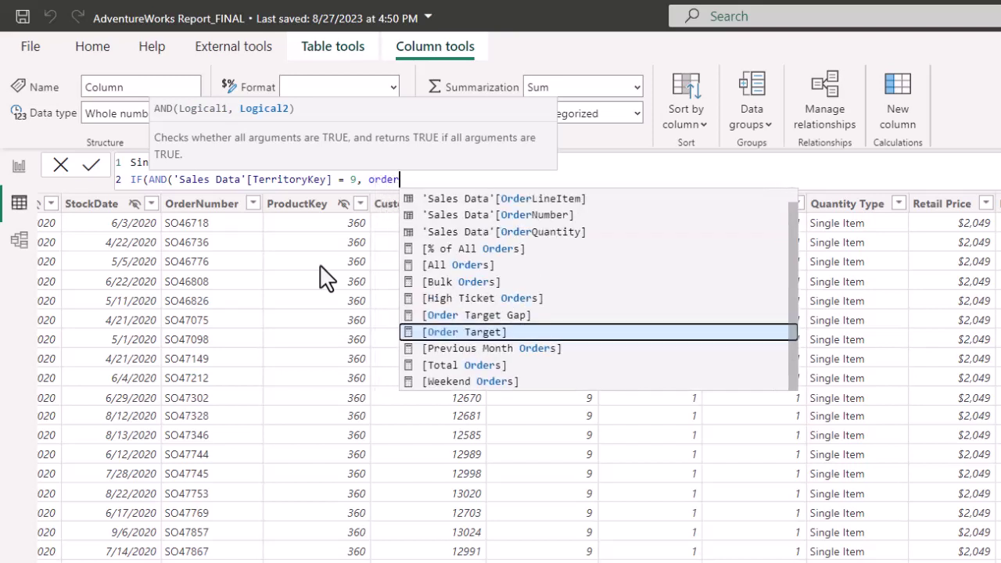
Complete the AND with 'Sales Data'[OrderQuantity] = 1 as its second condition
{"action": "key", "text": "Up"}
{"action": "key", "text": "Up"}
{"action": "key", "text": "Up"}
{"action": "key", "text": "Up"}
{"action": "key", "text": "Up"}
{"action": "key", "text": "Up"}
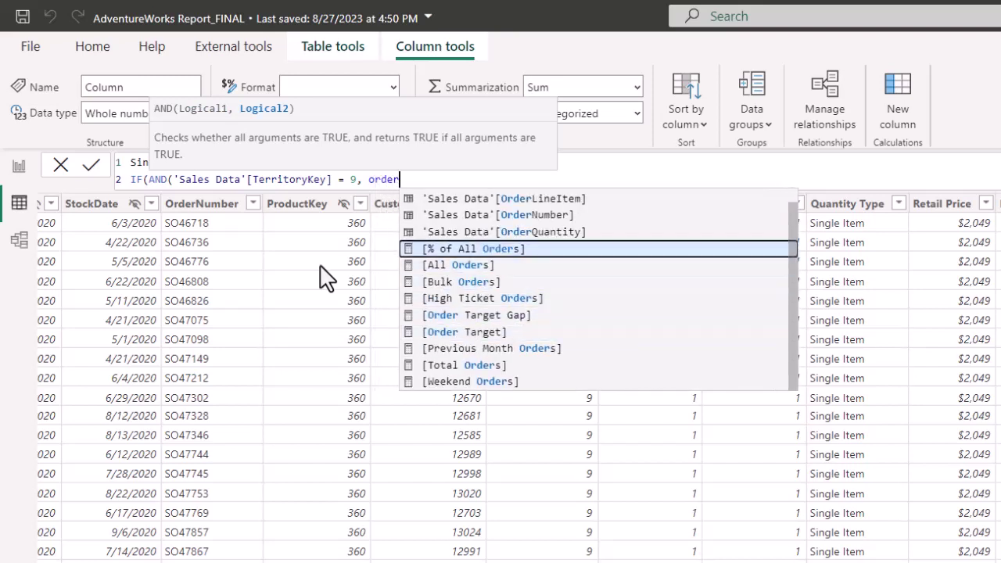
{"action": "key", "text": "Tab"}
{"action": "type", "text": "= 1"}
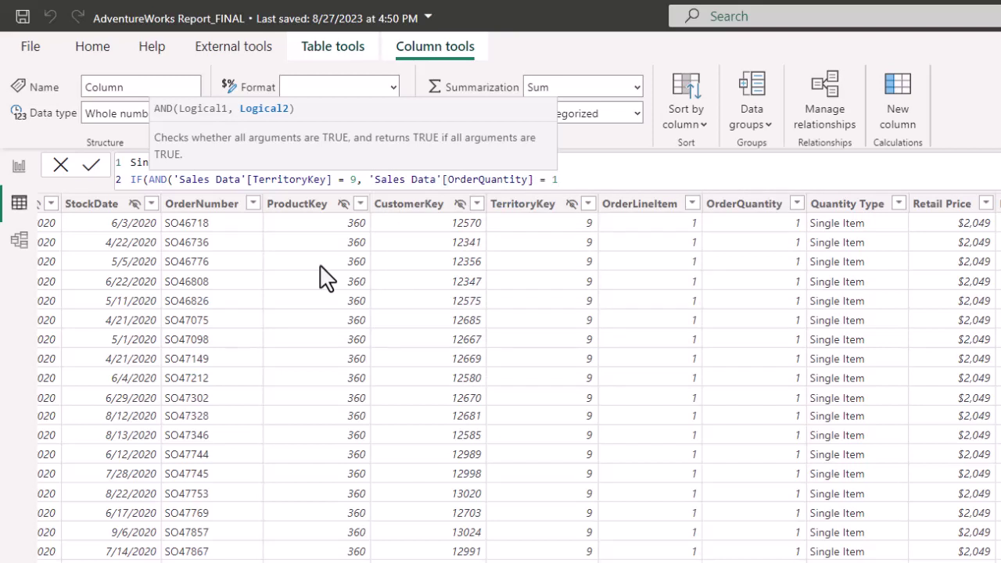
{"action": "type", "text": ")"}
{"action": "key", "text": "BackSpace"}
{"action": "type", "text": ")"}
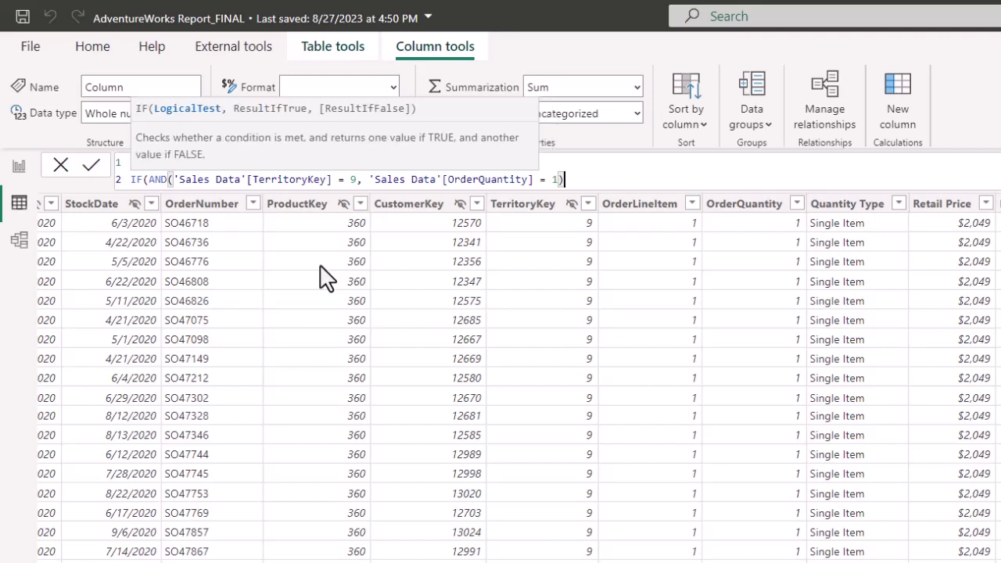
Return "Australia Single" when true and "Australia No" otherwise, commit the column, and check its distinct filter values
{"action": "type", "text": ", \"Australia Single\","}
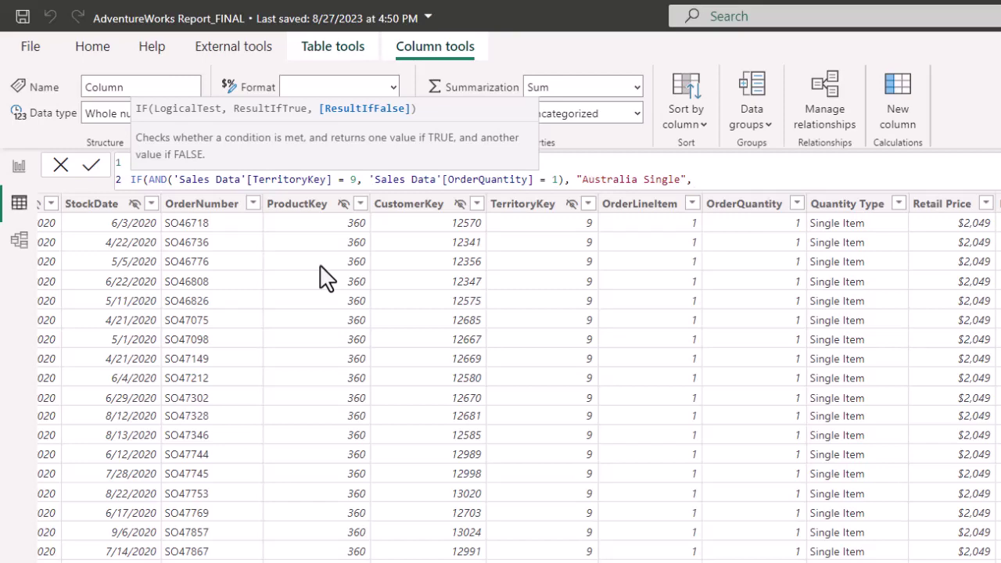
{"action": "type", "text": " \"Australia No\")"}
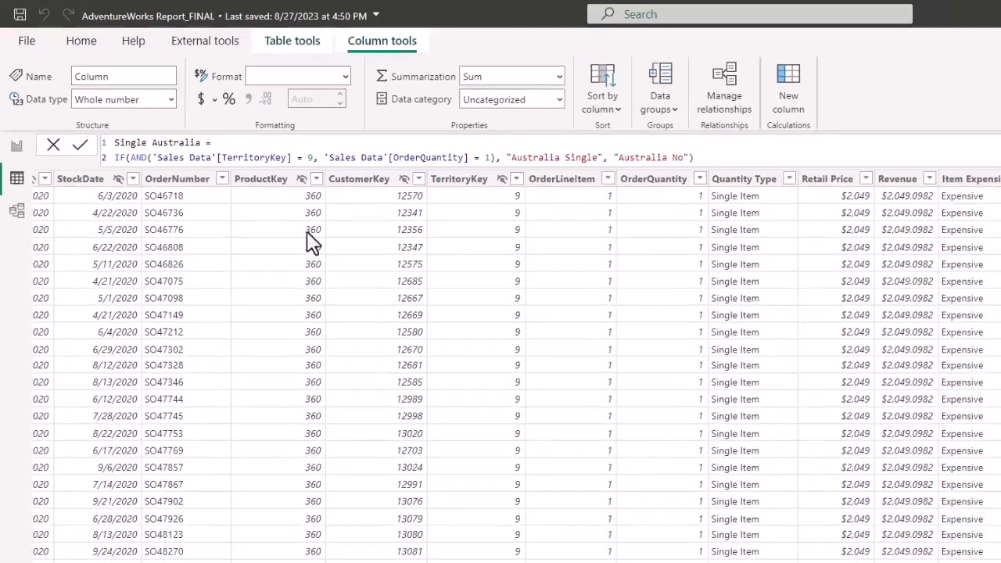
{"action": "key", "text": "Return"}
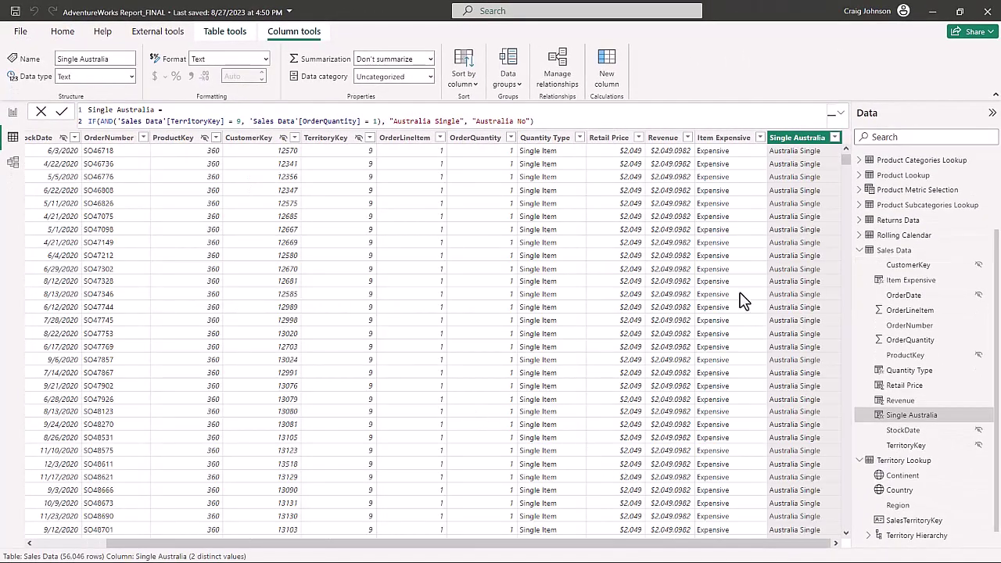
{"action": "left_click", "coordinate": [834, 139]}
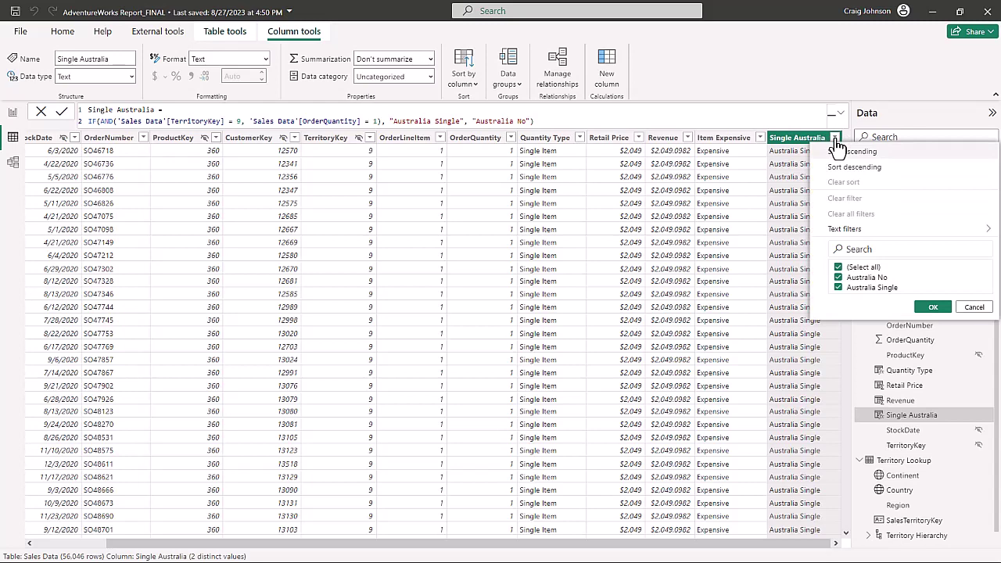
{"action": "left_click", "coordinate": [412, 232]}
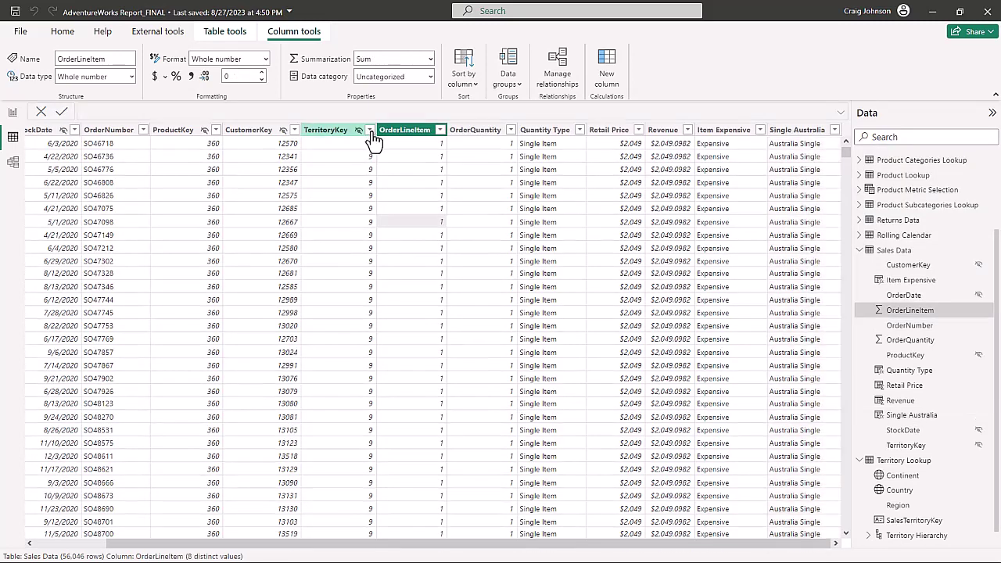
Filter the Sales Data rows to TerritoryKey 1 only and check their Single Australia values
{"action": "left_click", "coordinate": [370, 131]}
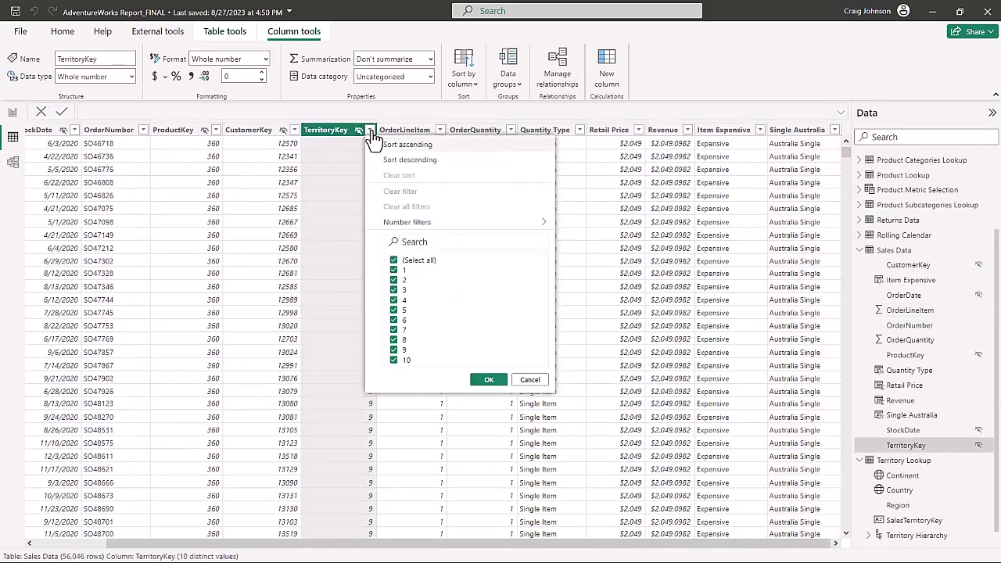
{"action": "left_click", "coordinate": [393, 260]}
{"action": "left_click", "coordinate": [394, 270]}
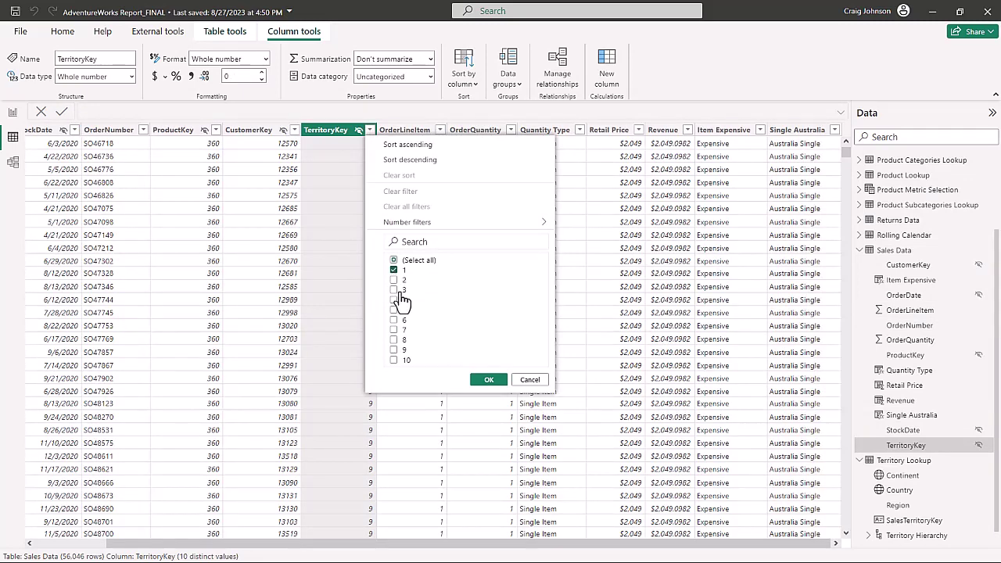
{"action": "left_click", "coordinate": [489, 381]}
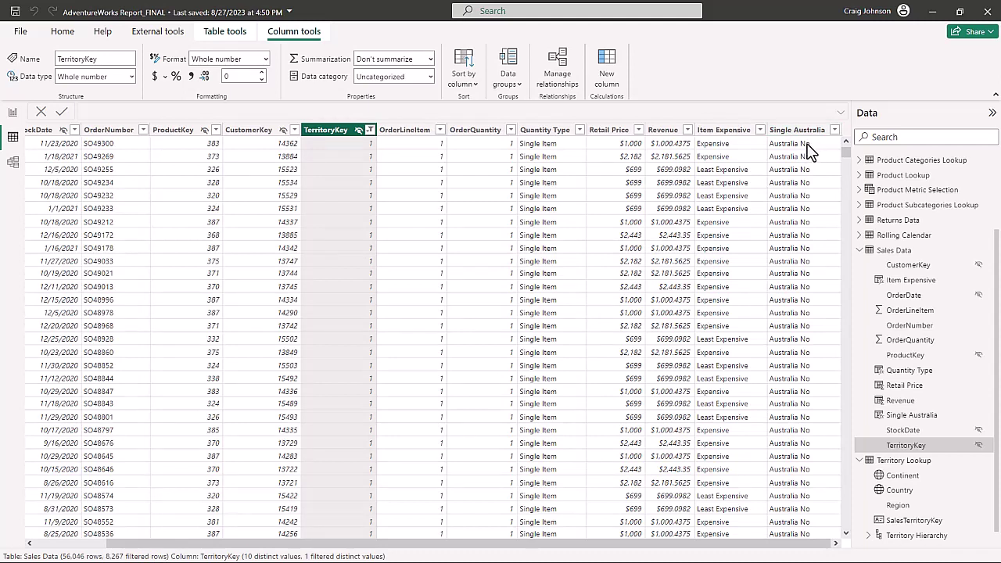
Extend the TerritoryKey filter with values 2 and 3 and look through the Single Australia results
{"action": "left_click", "coordinate": [370, 130]}
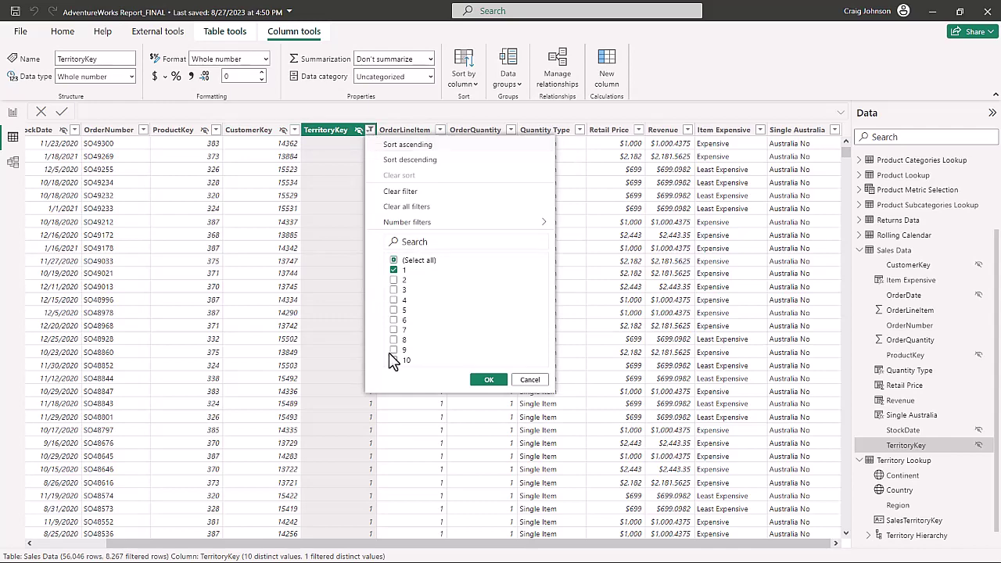
{"action": "left_click", "coordinate": [394, 280]}
{"action": "left_click", "coordinate": [394, 290]}
{"action": "left_click", "coordinate": [489, 379]}
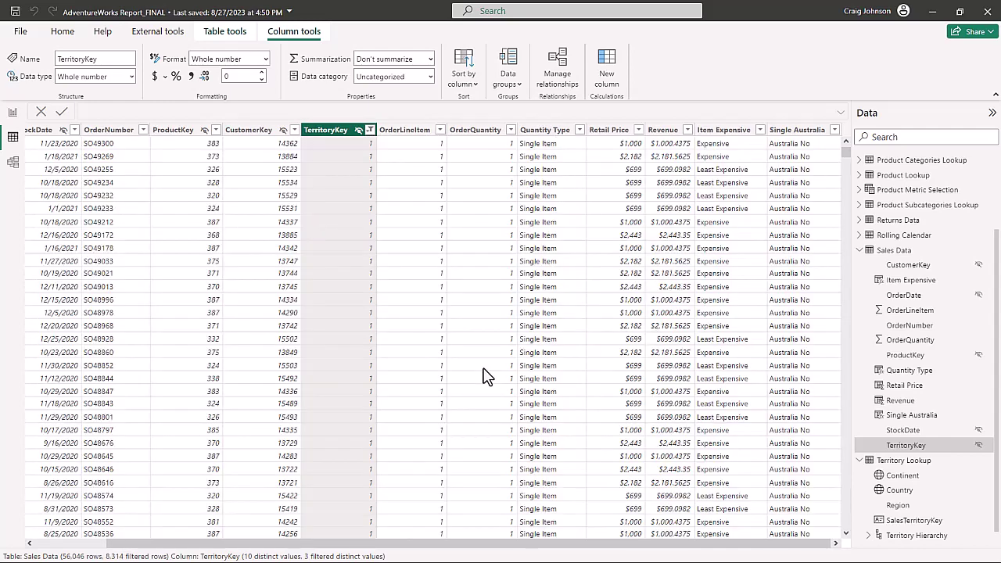
{"action": "scroll", "coordinate": [555, 395], "scroll_direction": "down", "scroll_amount": 20}
{"action": "scroll", "coordinate": [555, 398], "scroll_direction": "down", "scroll_amount": 10}
Narrow the TerritoryKey filter to value 2 only and compare the order quantities with the Single Australia column
{"action": "left_click", "coordinate": [370, 130]}
{"action": "left_click", "coordinate": [394, 260]}
{"action": "left_click", "coordinate": [394, 260]}
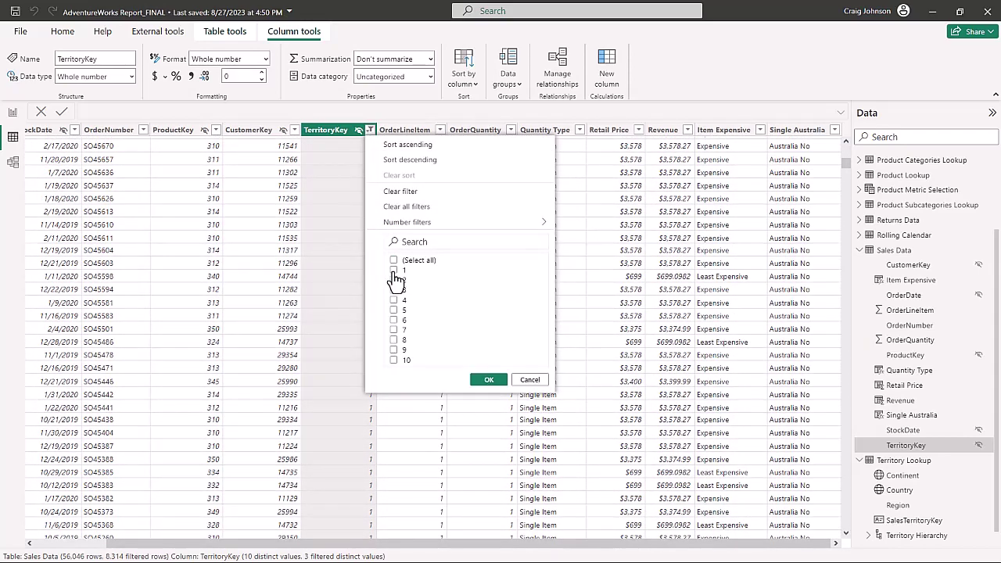
{"action": "left_click", "coordinate": [394, 280]}
{"action": "left_click", "coordinate": [488, 379]}
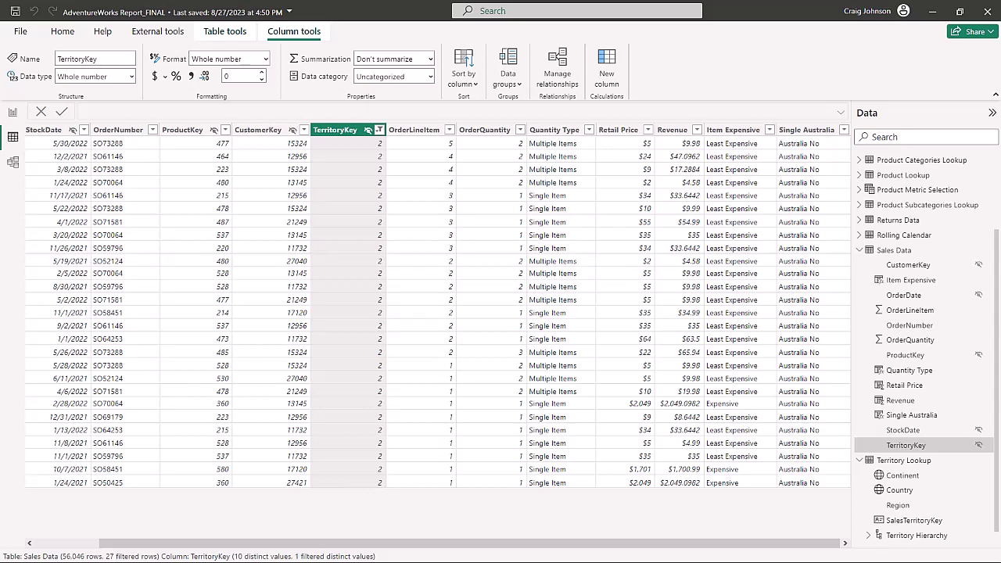
Examine the Territory Lookup table to see which territory keys belong to each country and continent
{"action": "left_click", "coordinate": [894, 250]}
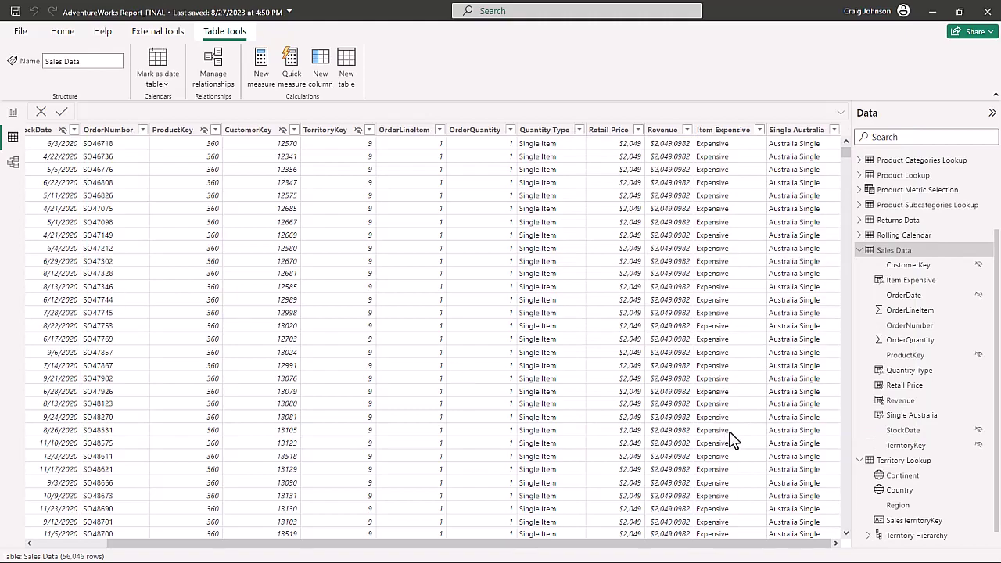
{"action": "left_click", "coordinate": [911, 463]}
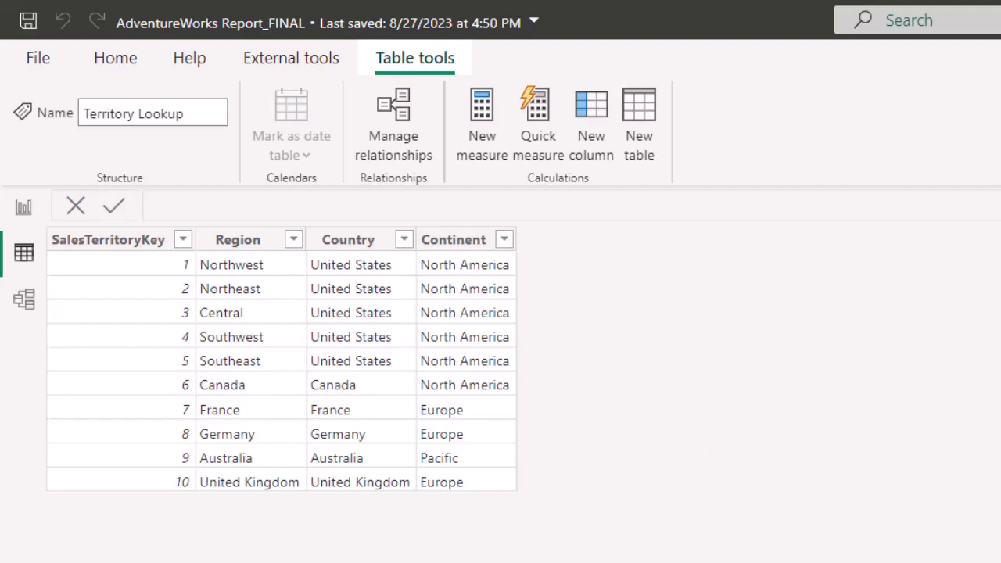
Add a Sales Data calculated column named North America, opening an IF with a nested OR whose first condition is 'Sales Data'[TerritoryKey] <6
{"action": "left_click", "coordinate": [894, 250]}
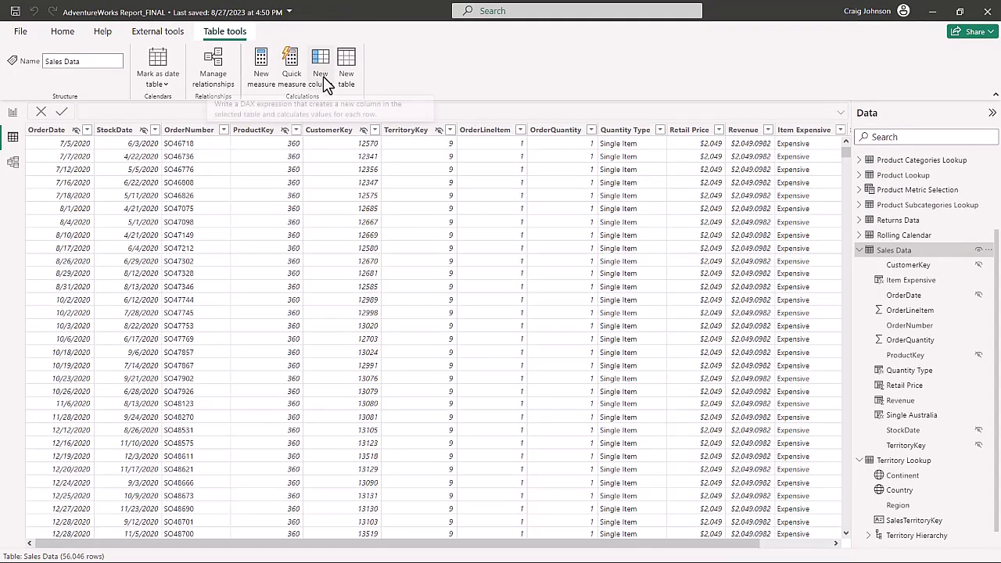
{"action": "left_click", "coordinate": [326, 82]}
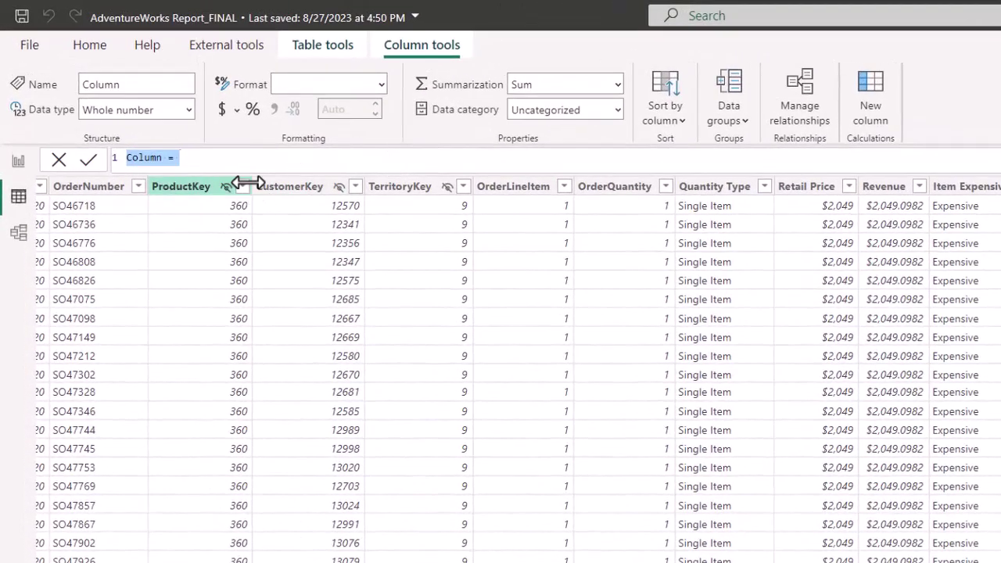
{"action": "type", "text": "Nort"}
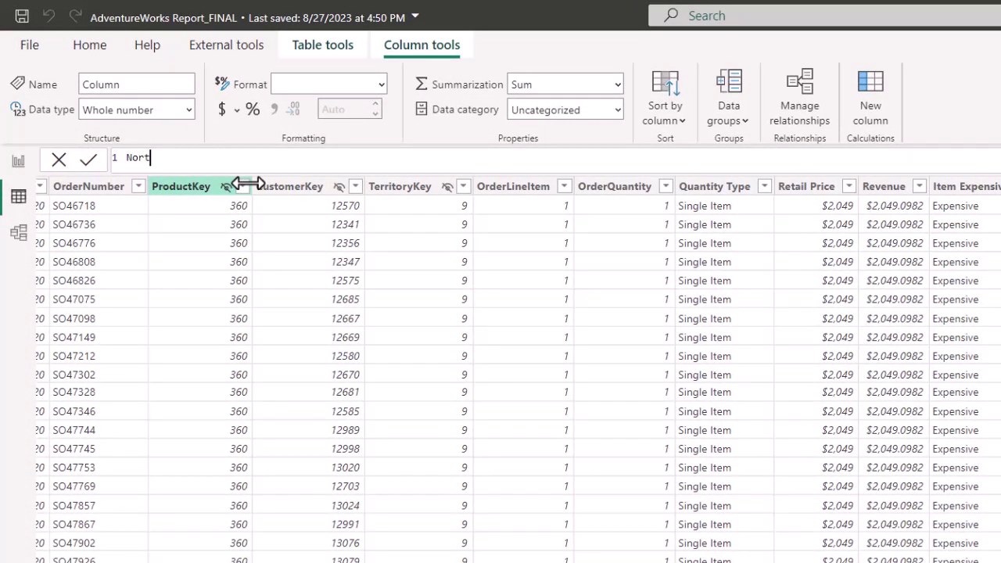
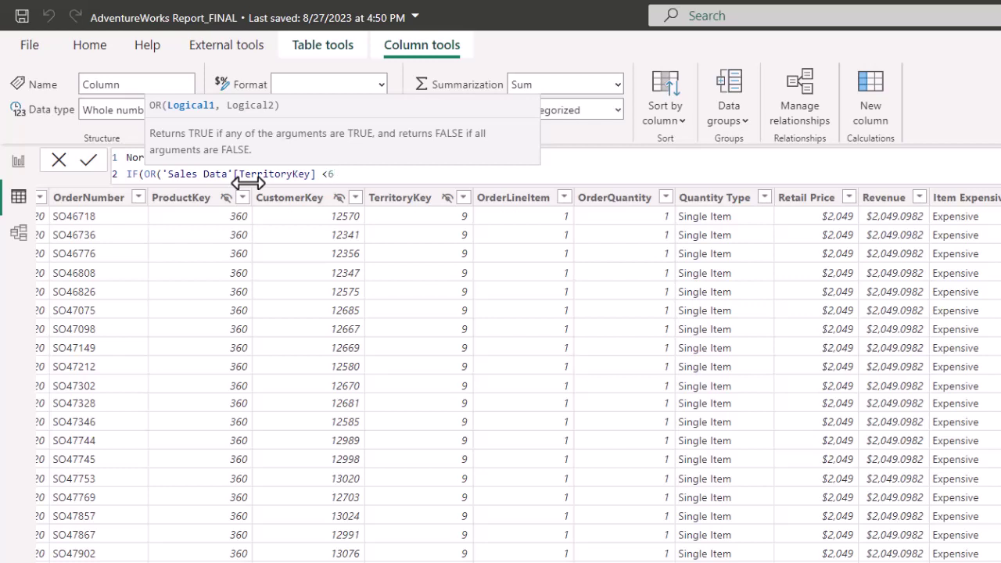
{"action": "type", "text": ","}
{"action": "key", "text": "BackSpace"}
{"action": "key", "text": "BackSpace"}
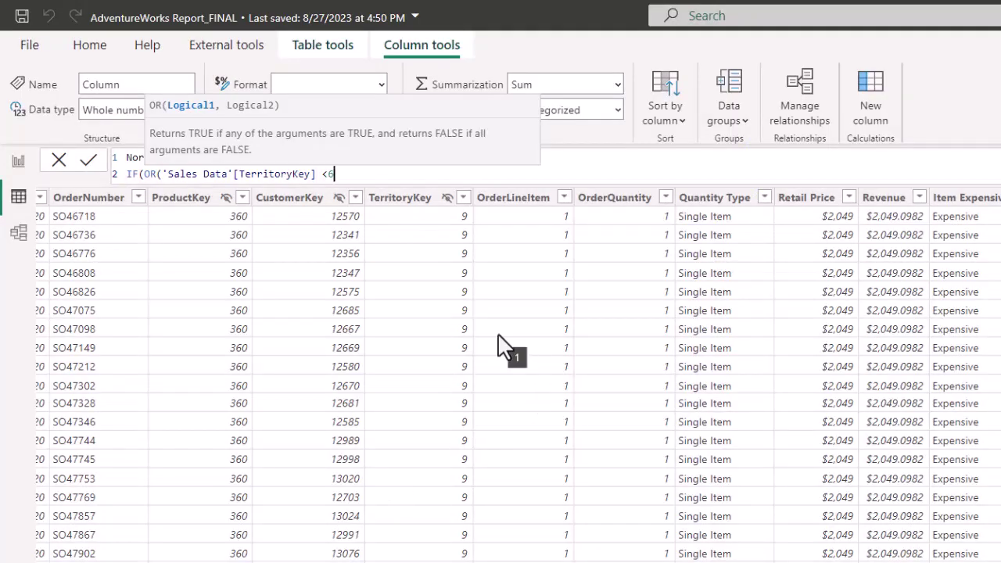
Complete the OR with 'Sales Data'[TerritoryKey] = 6 as its second condition
{"action": "type", "text": ", "}
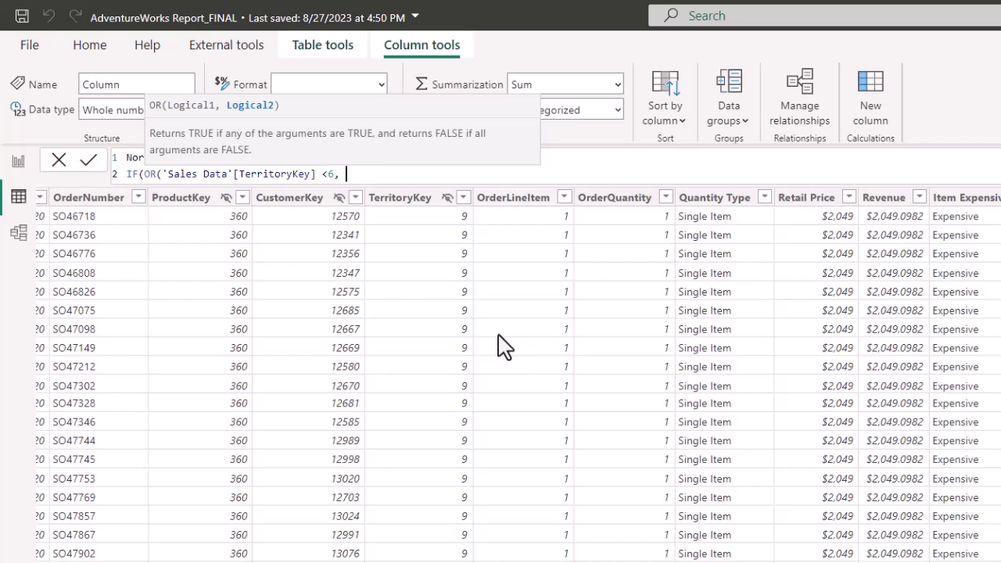
{"action": "type", "text": "ter"}
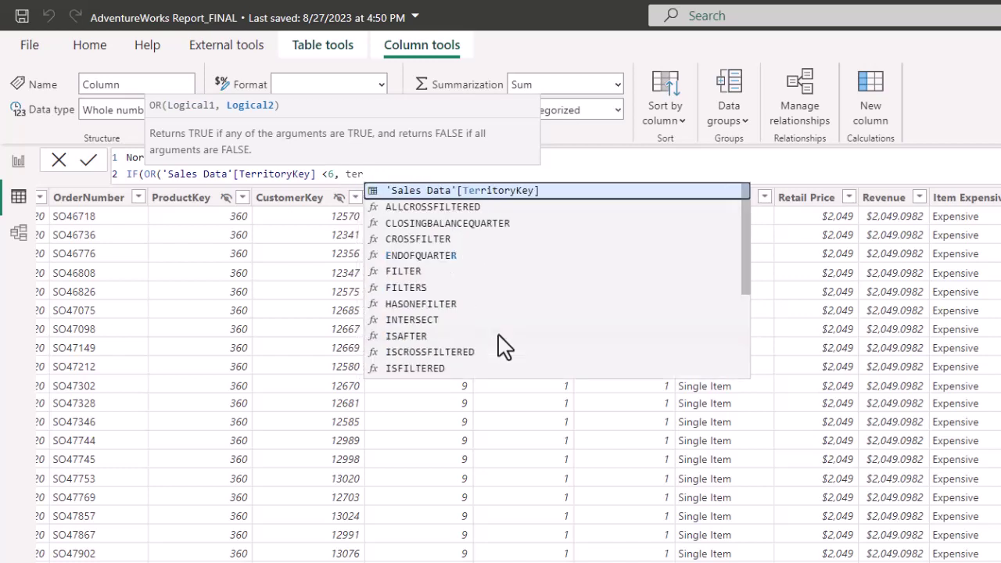
{"action": "key", "text": "Tab"}
{"action": "type", "text": "= 6"}
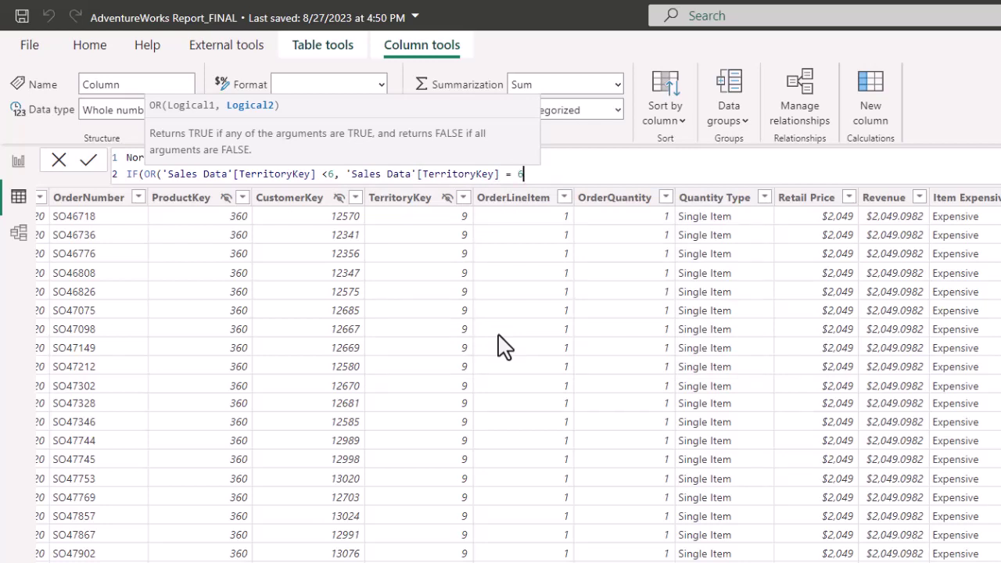
{"action": "type", "text": ")"}
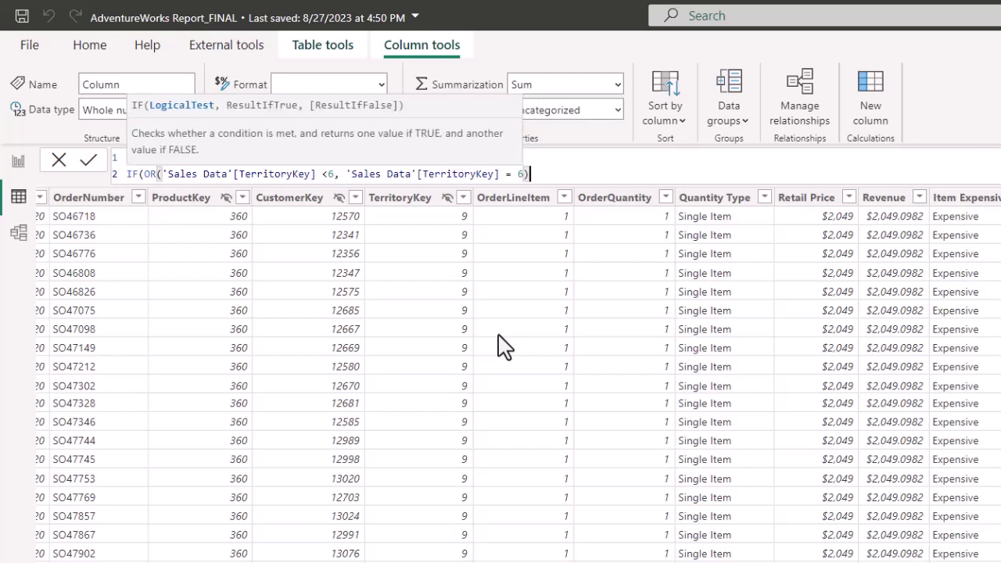
Return "North America" when true and "World" otherwise, commit the column, and check its distinct filter values
{"action": "type", "text": ", \"Nor"}
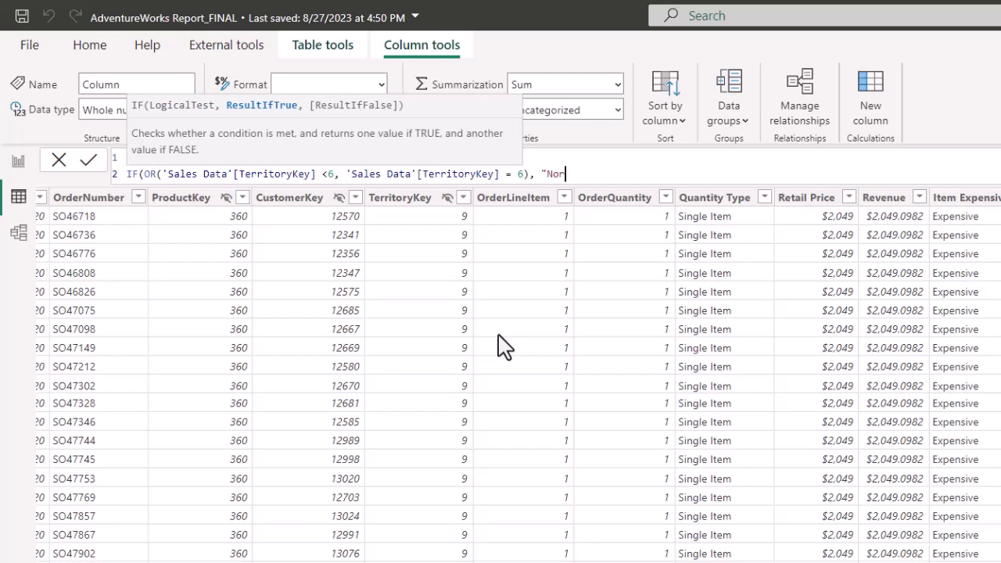
{"action": "type", "text": "th America"}
{"action": "type", "text": "\", \"World"}
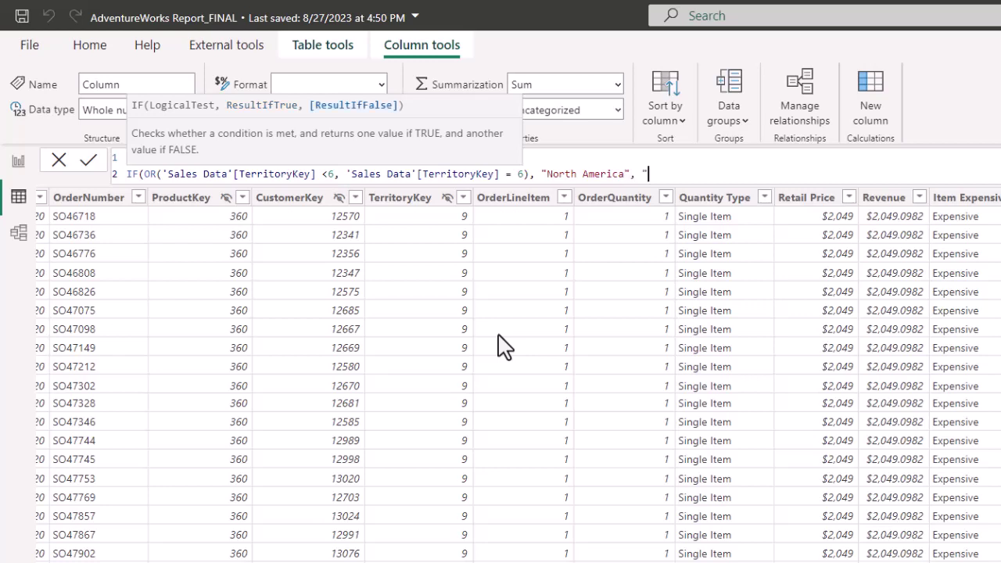
{"action": "type", "text": "\")"}
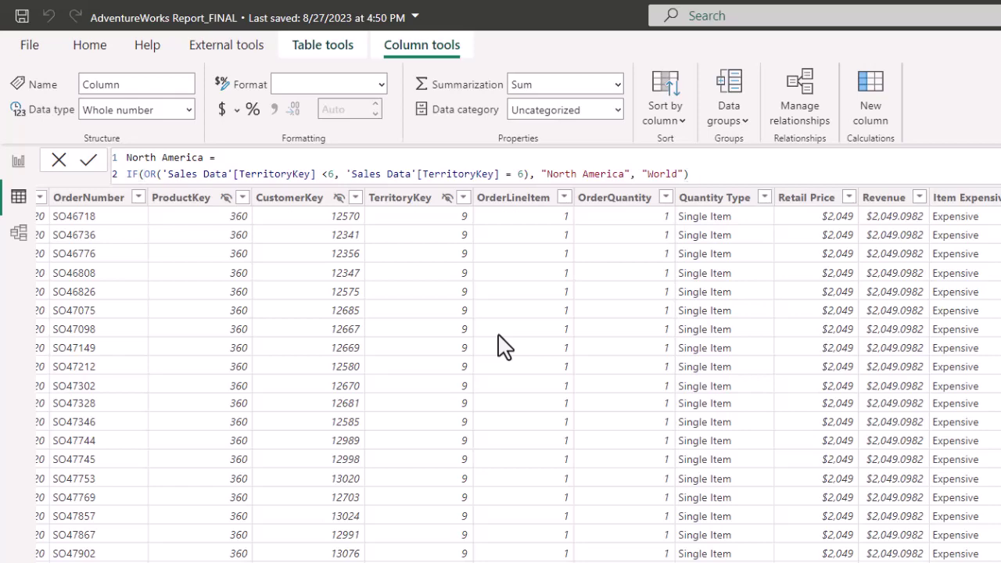
{"action": "key", "text": "Return"}
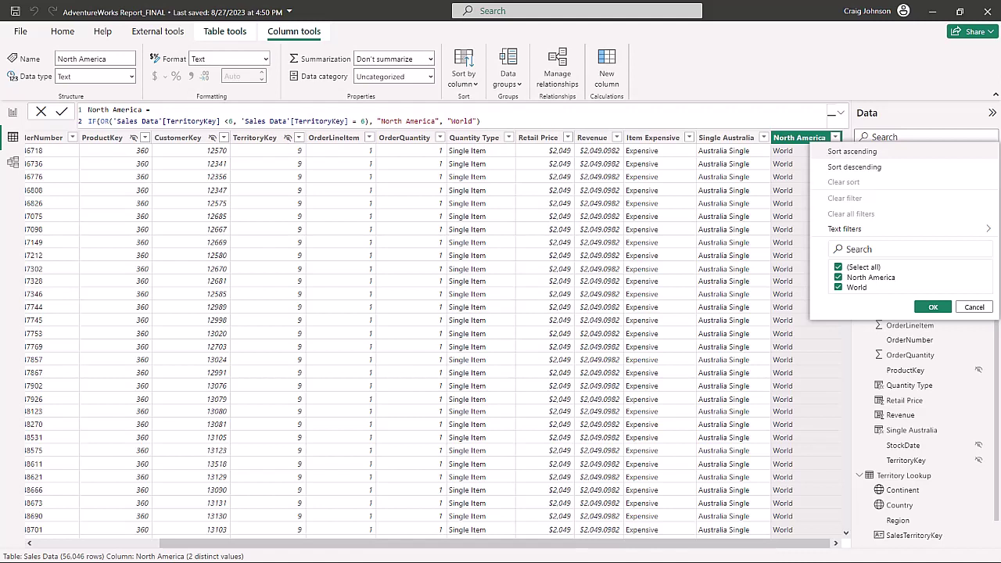
{"action": "left_click", "coordinate": [974, 308]}
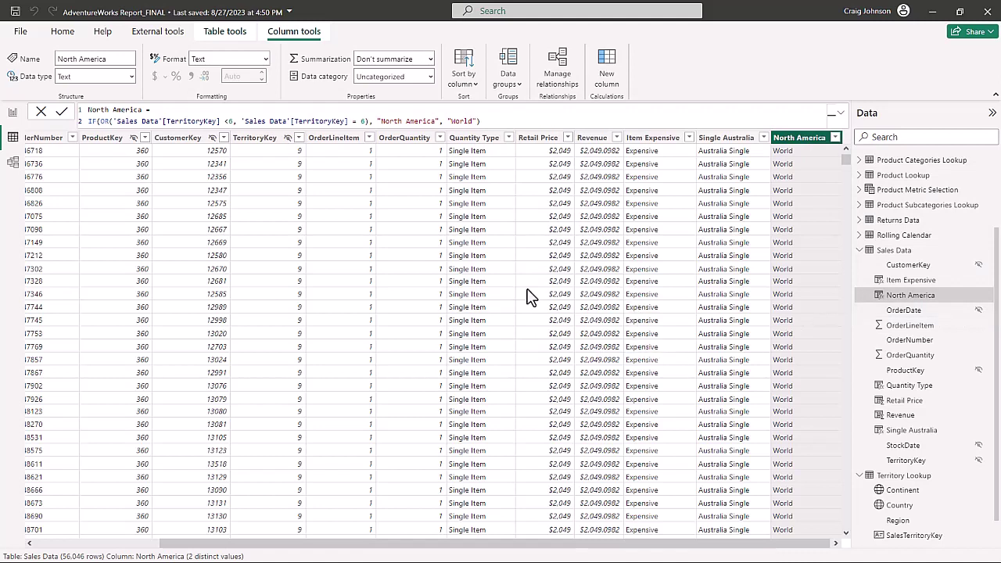